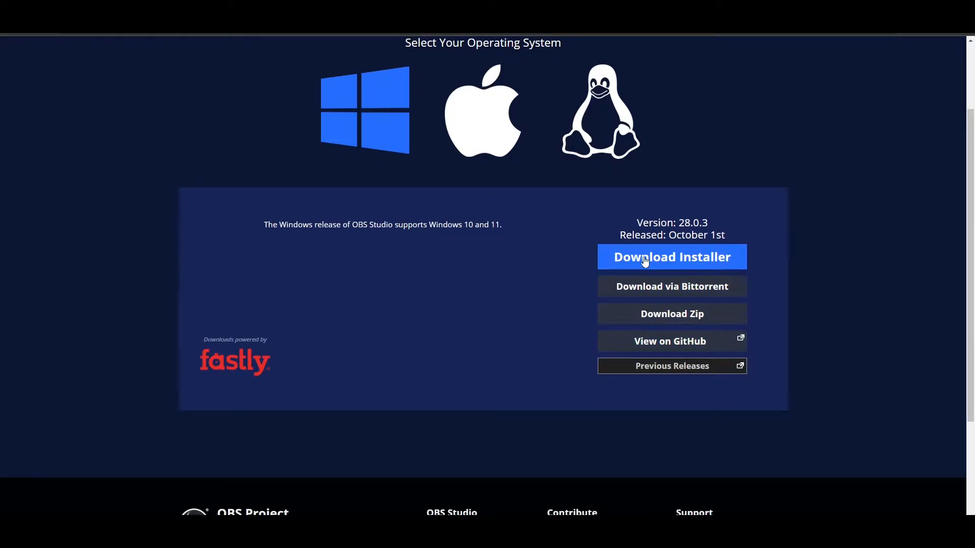
Review the supported Windows versions and operating system choices on the OBS Studio download page, and return to the site's home page
left_click_drag(259, 225, 502, 227)
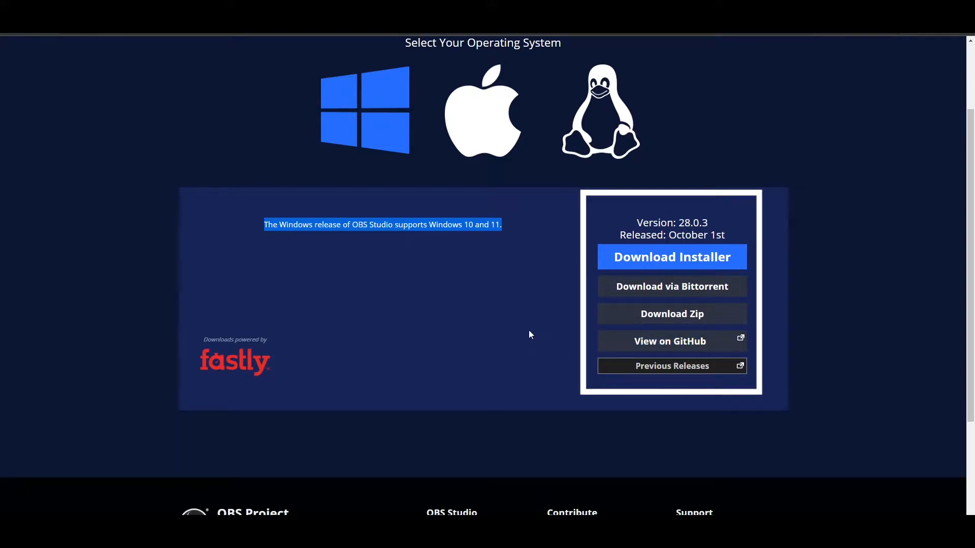
left_click(439, 234)
left_click_drag(436, 227, 513, 224)
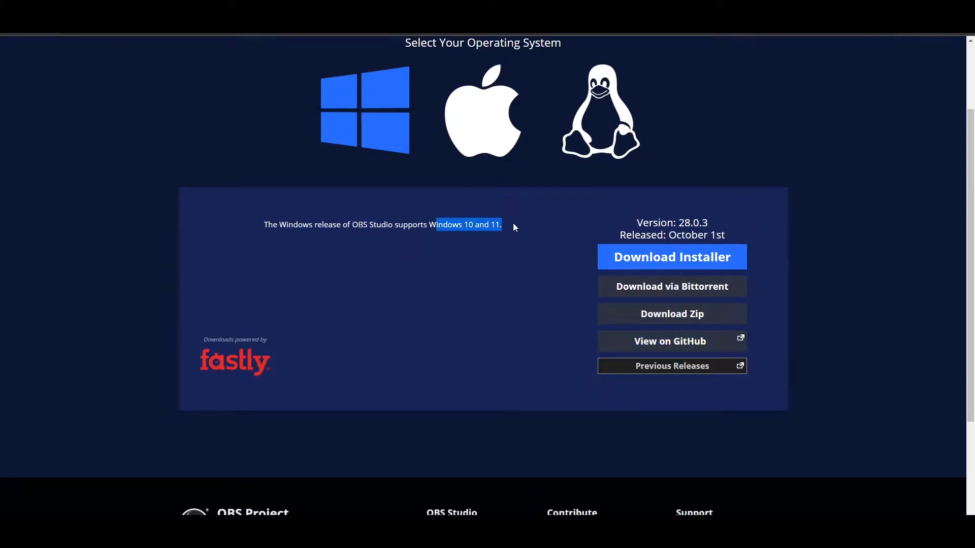
left_click(444, 262)
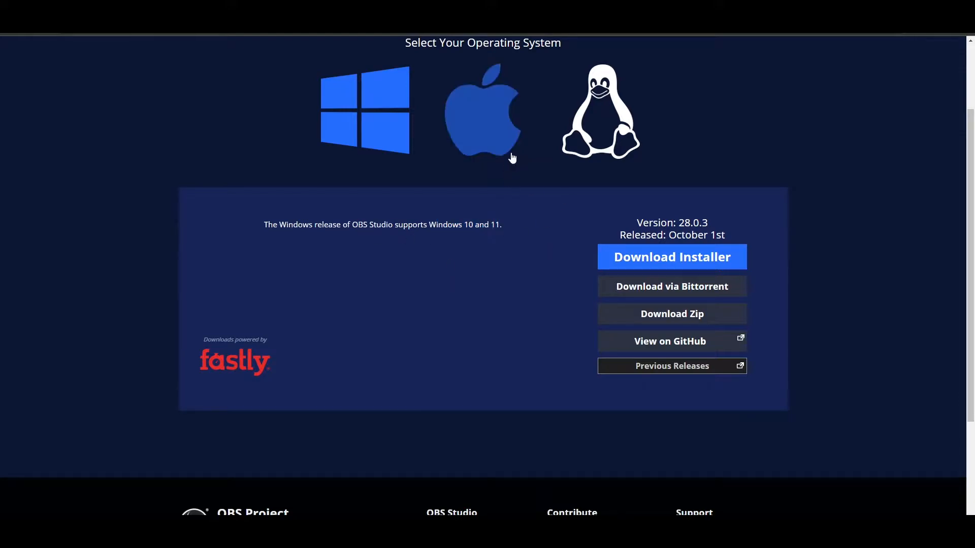
scroll(425, 163, "up", 2)
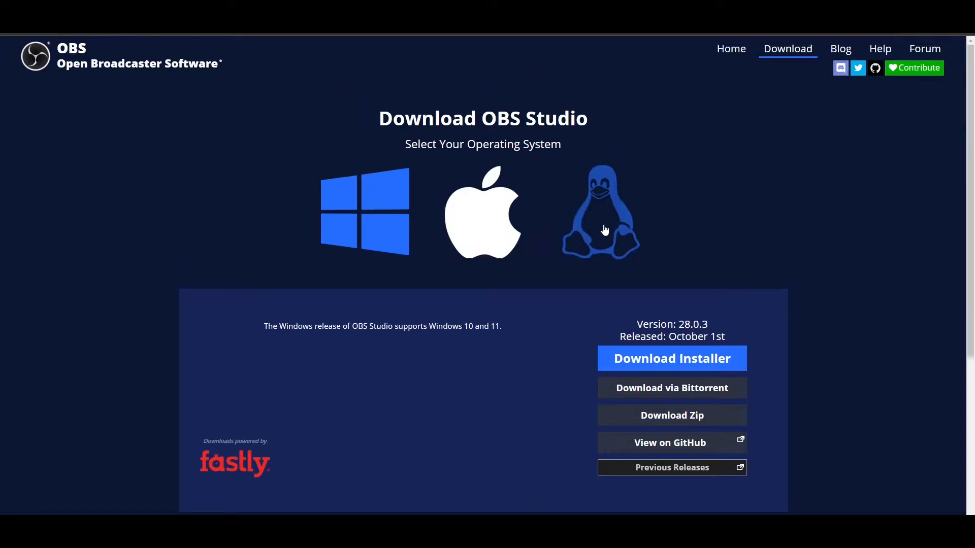
left_click(730, 49)
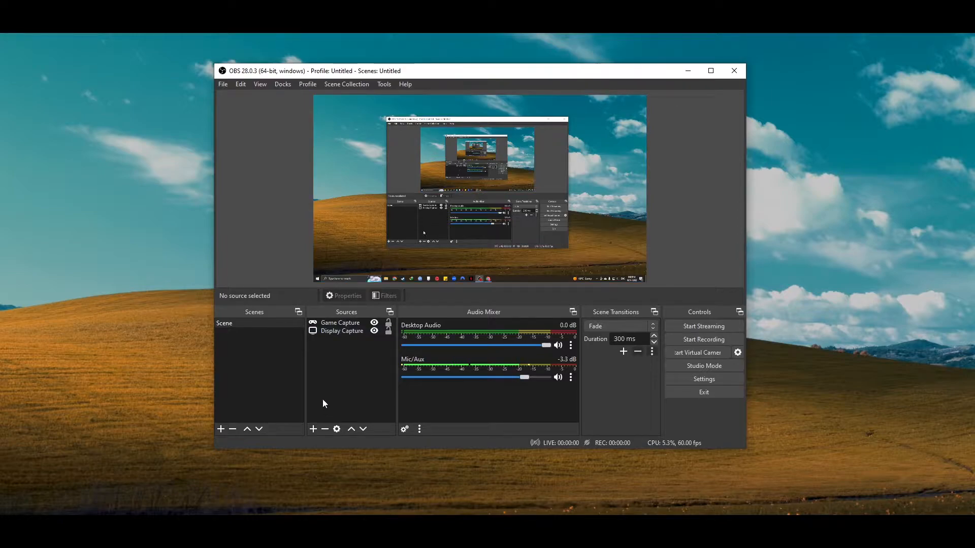
Switch to OBS Studio and remove the Game Capture source from the scene
right_click(347, 324)
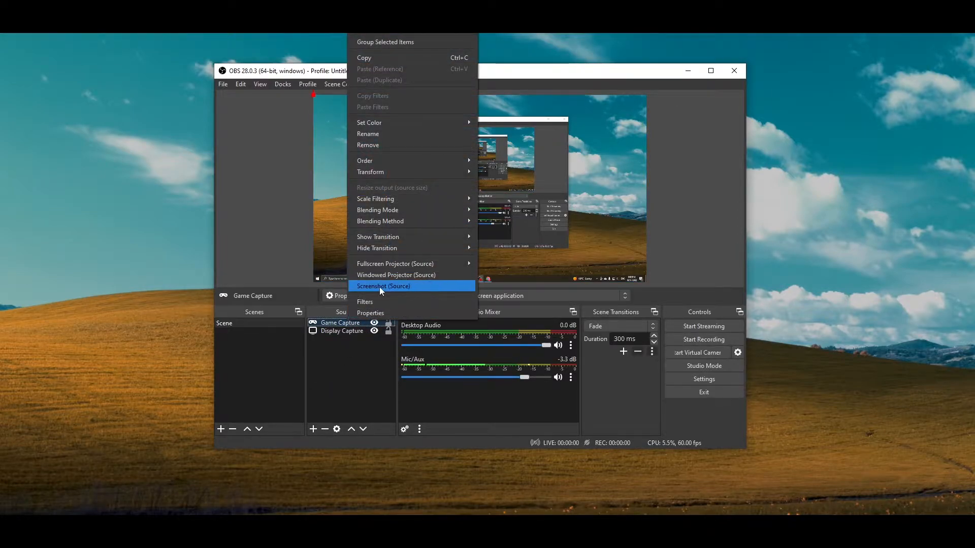
left_click(337, 352)
left_click(325, 428)
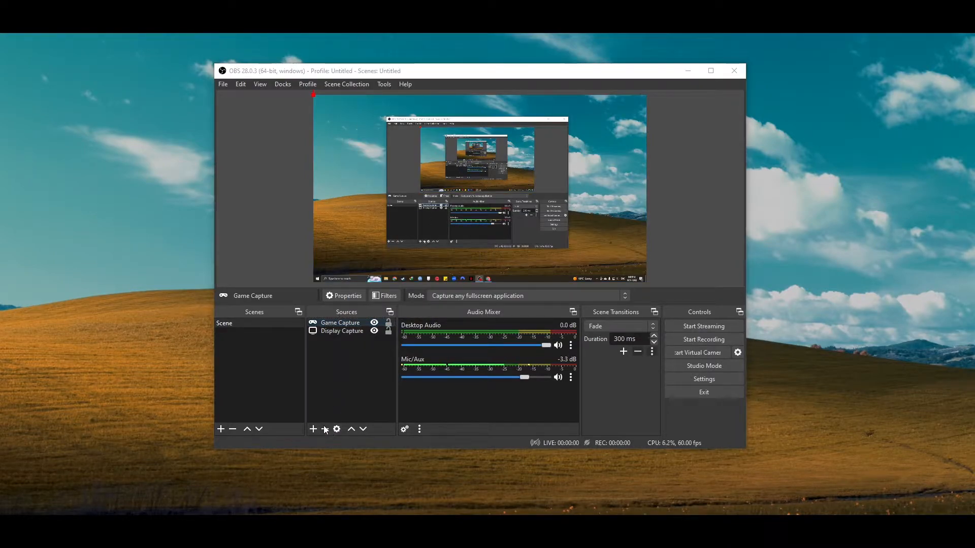
left_click(499, 268)
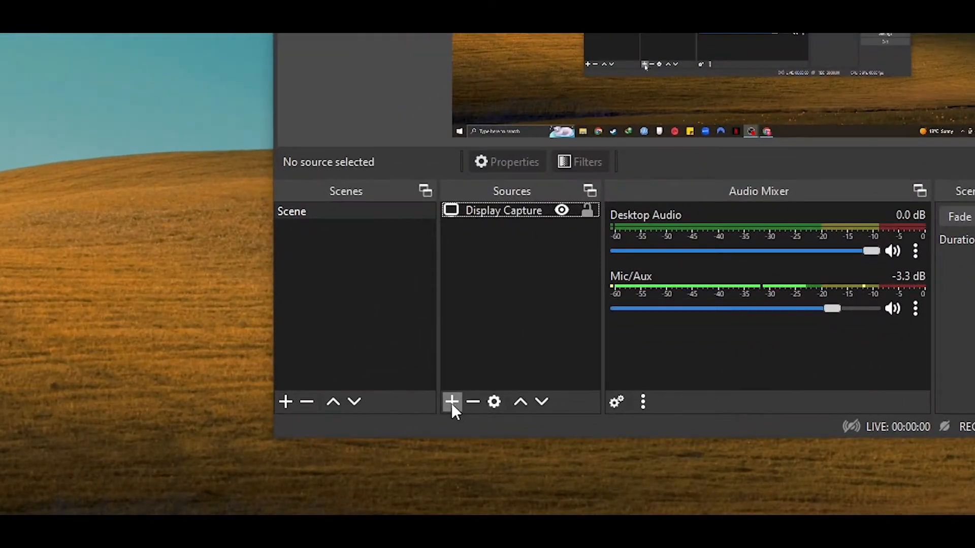
Add a new Game Capture source with the default name and the mode Capture any fullscreen application
left_click(358, 420)
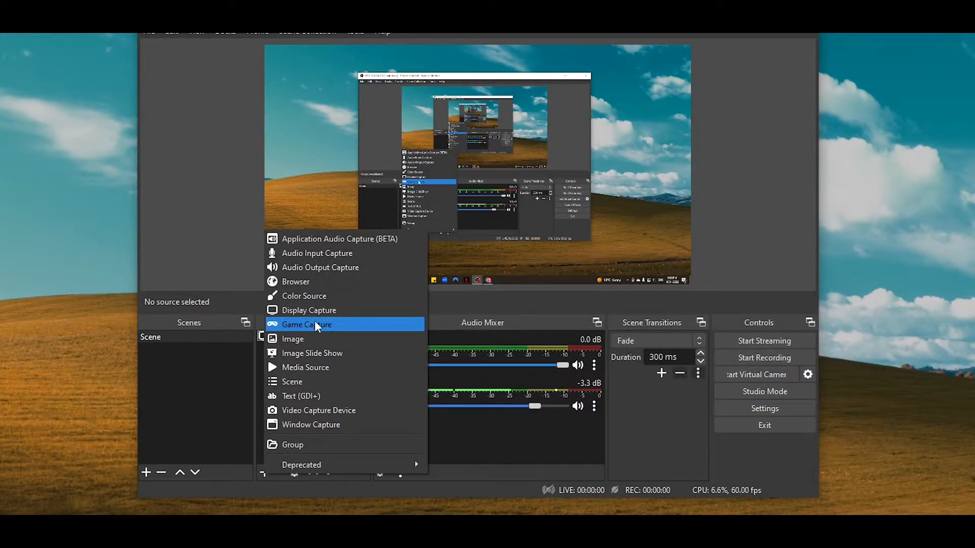
left_click(293, 325)
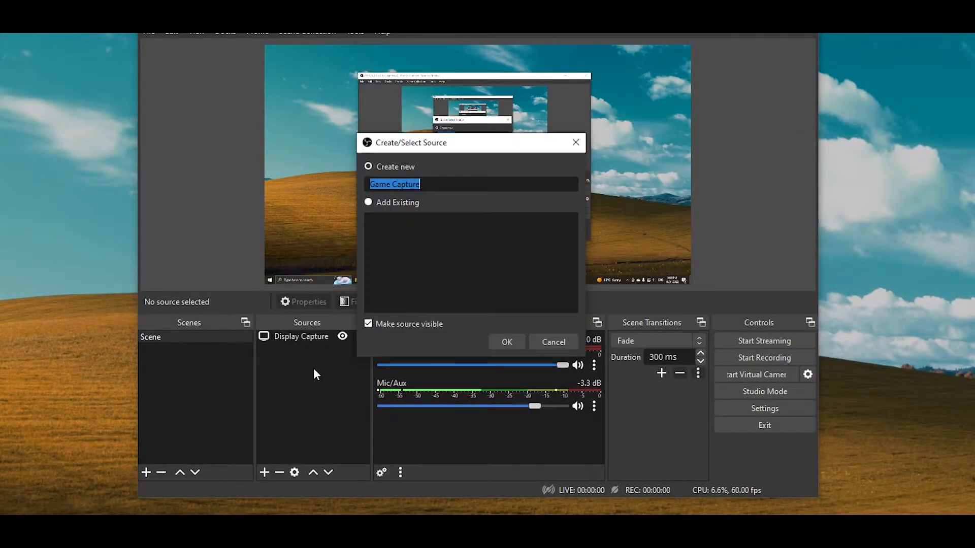
left_click(508, 345)
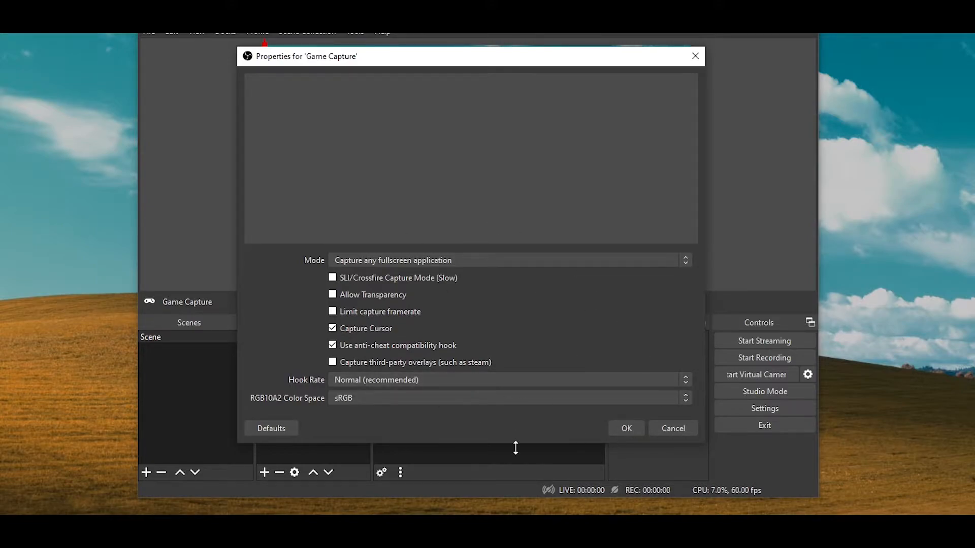
left_click(626, 429)
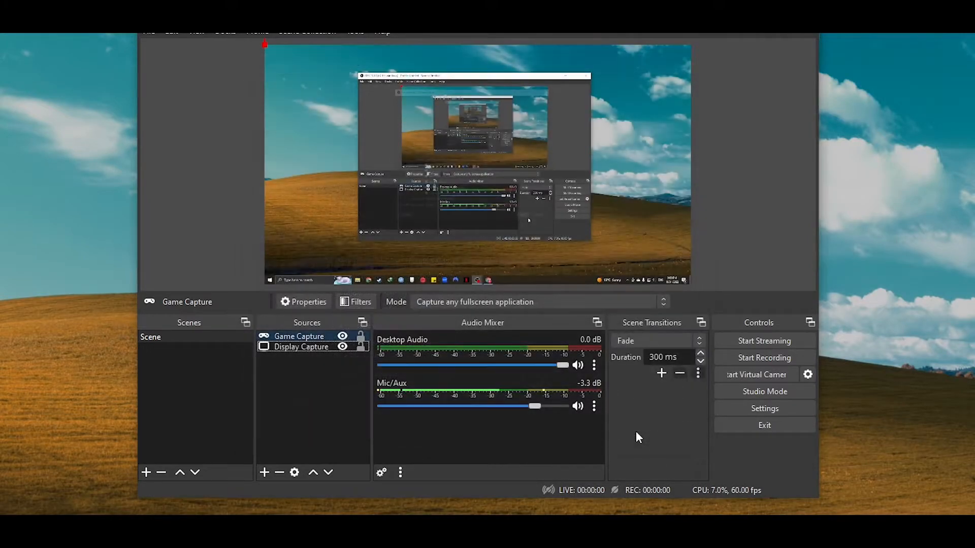
left_click(307, 389)
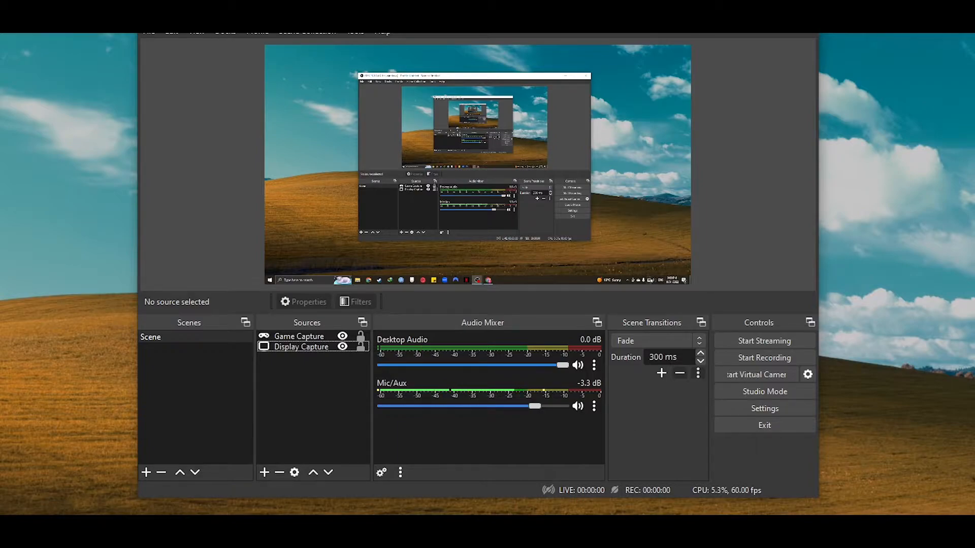
Check the Windows speaker volume and return to the audio mixer
left_click(653, 281)
left_click(653, 269)
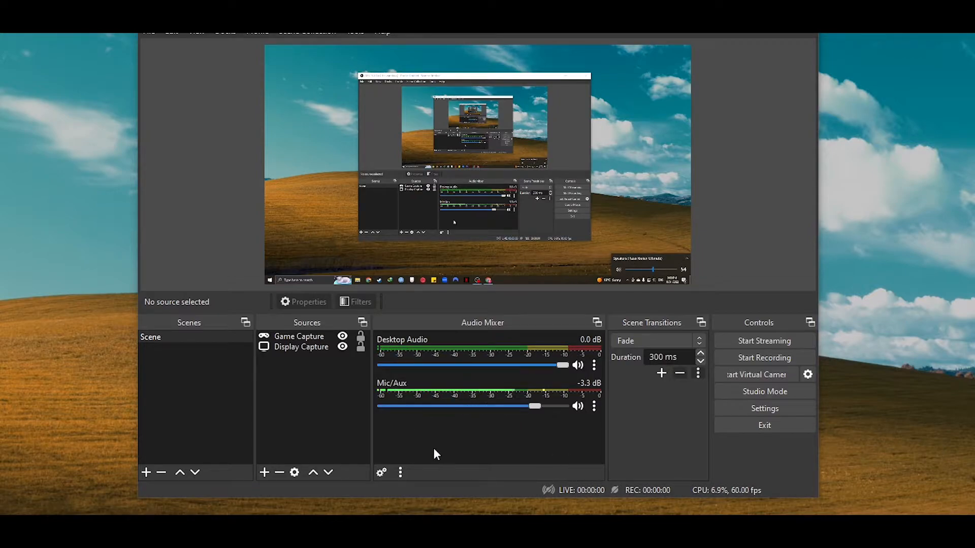
left_click(468, 429)
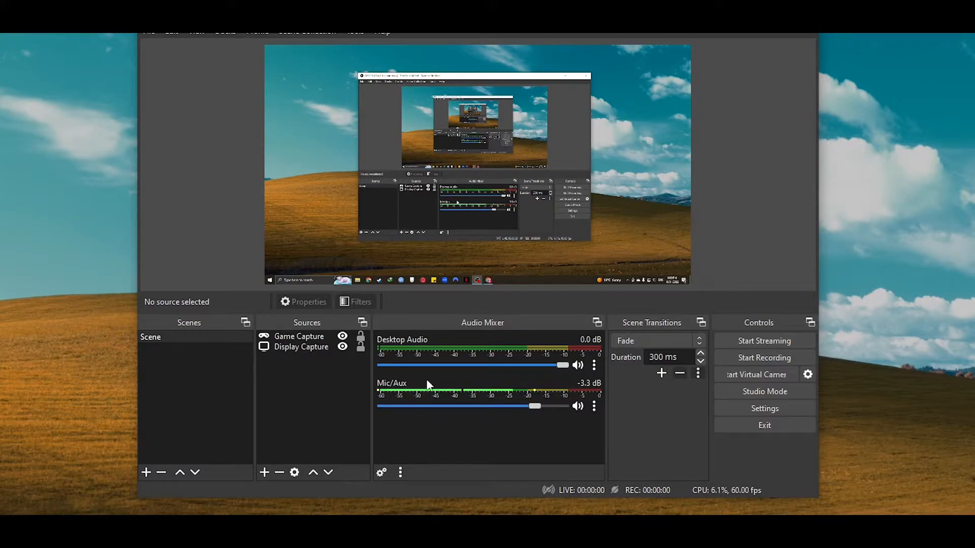
Confirm Microphone (3- Fantech Leviosa) as the device in the Mic/Aux properties
left_click(594, 406)
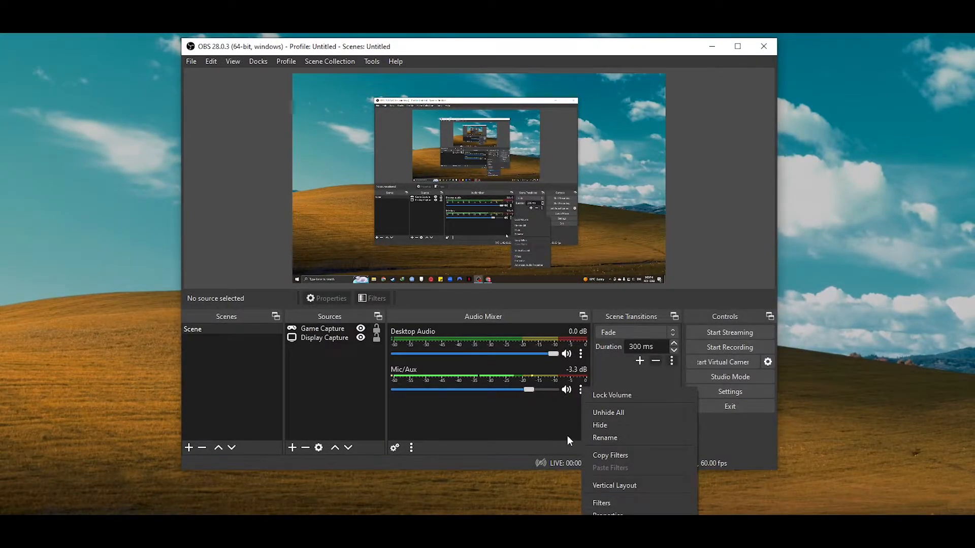
left_click(606, 514)
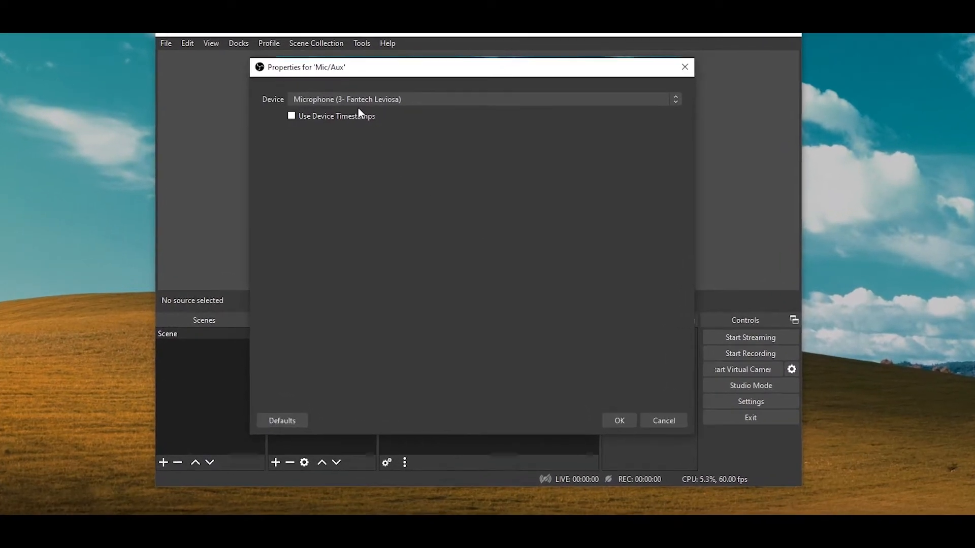
left_click(339, 108)
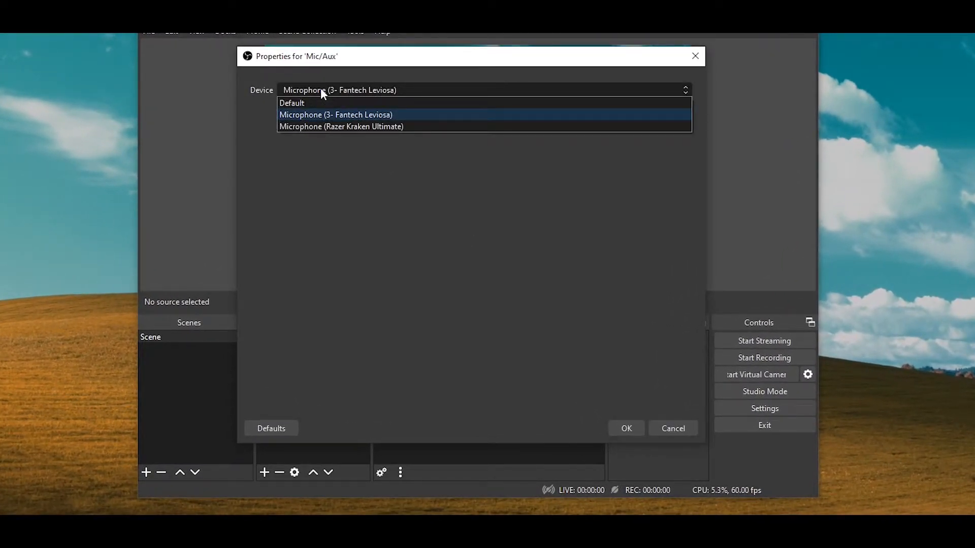
left_click(320, 90)
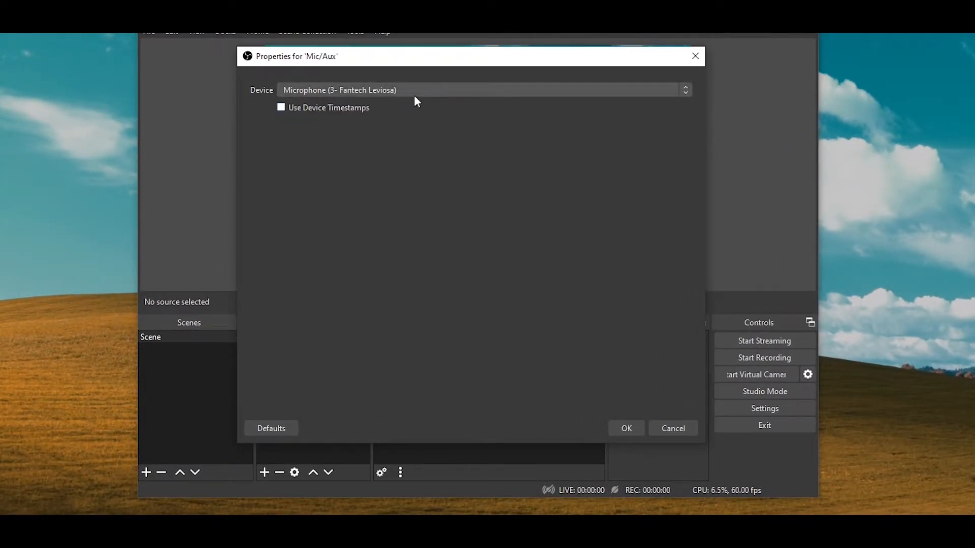
left_click(626, 429)
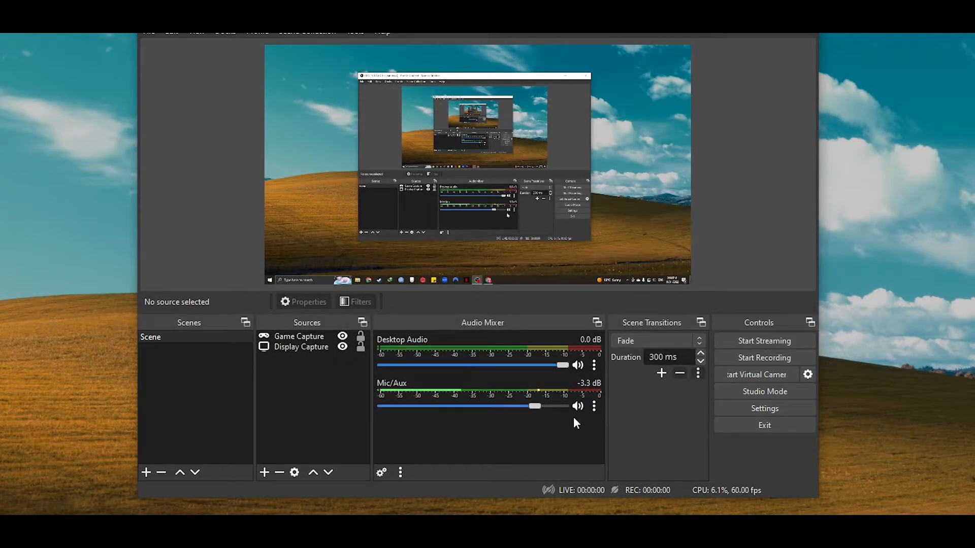
Examine the Noise Suppression filter applied to Mic/Aux and close its filters
left_click(593, 411)
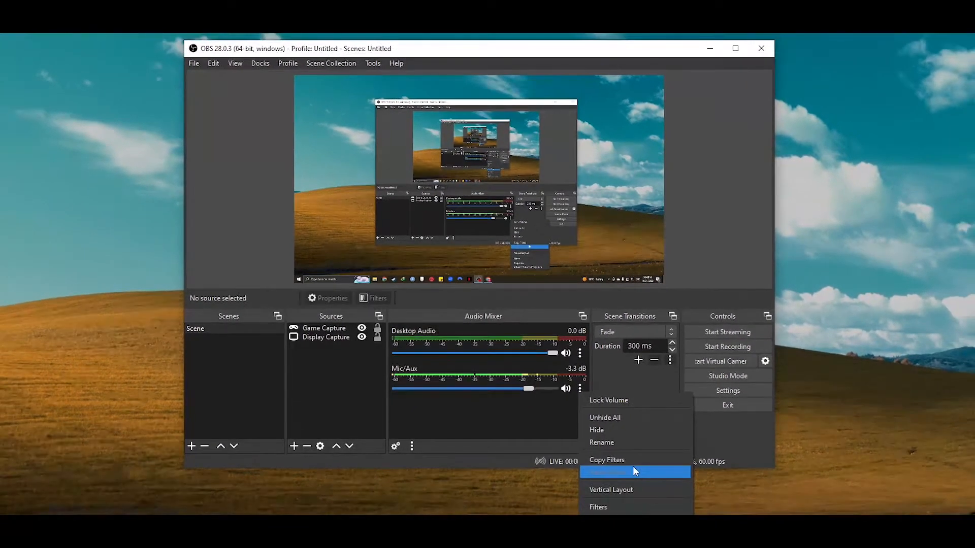
left_click(622, 523)
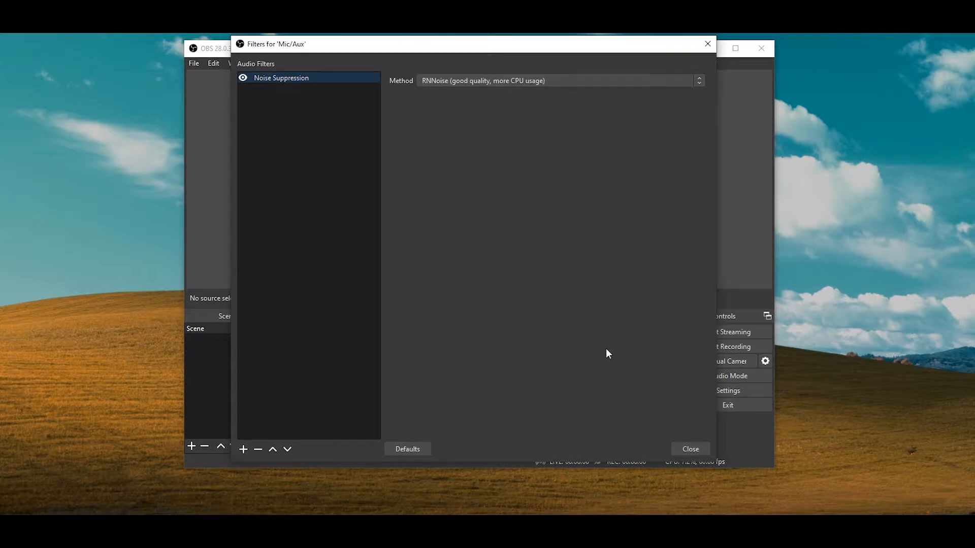
left_click(678, 449)
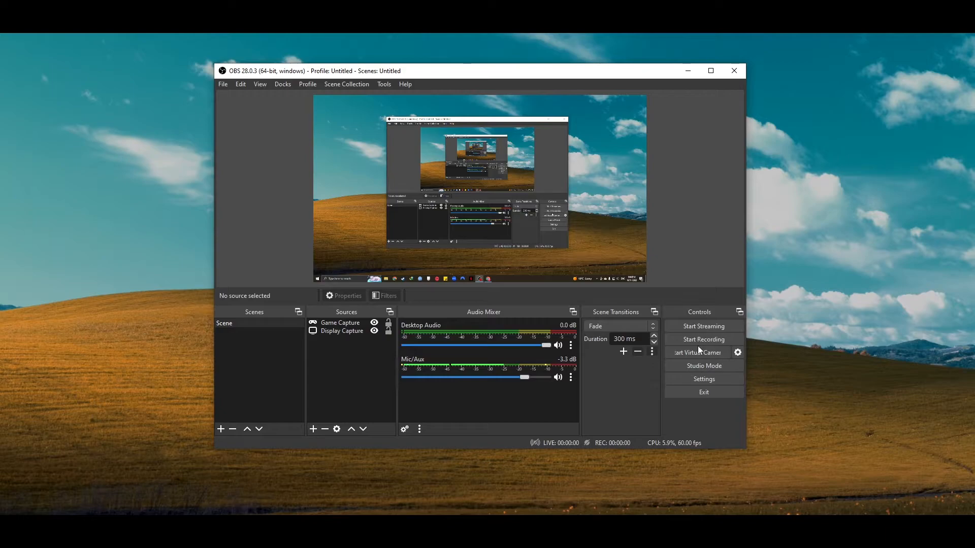
mouse_move(487, 525)
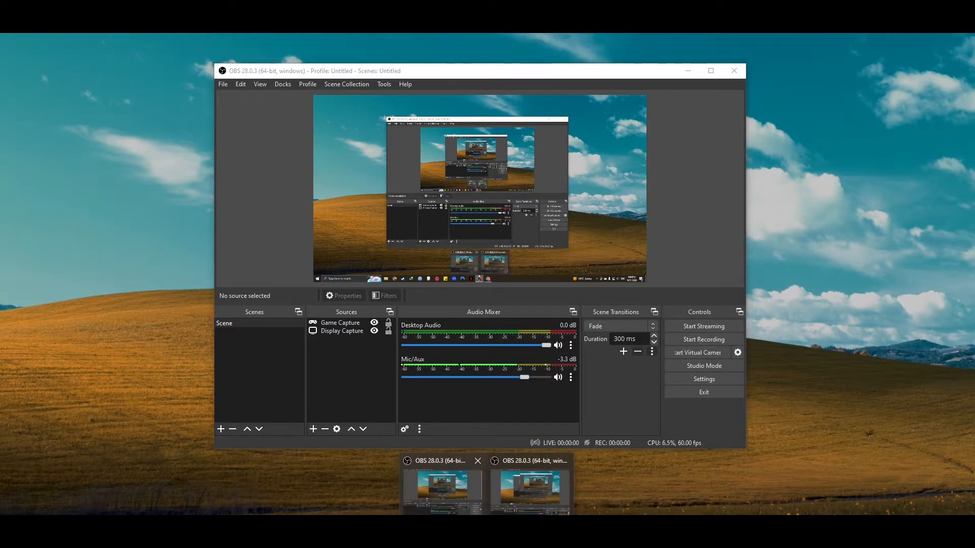
left_click(530, 492)
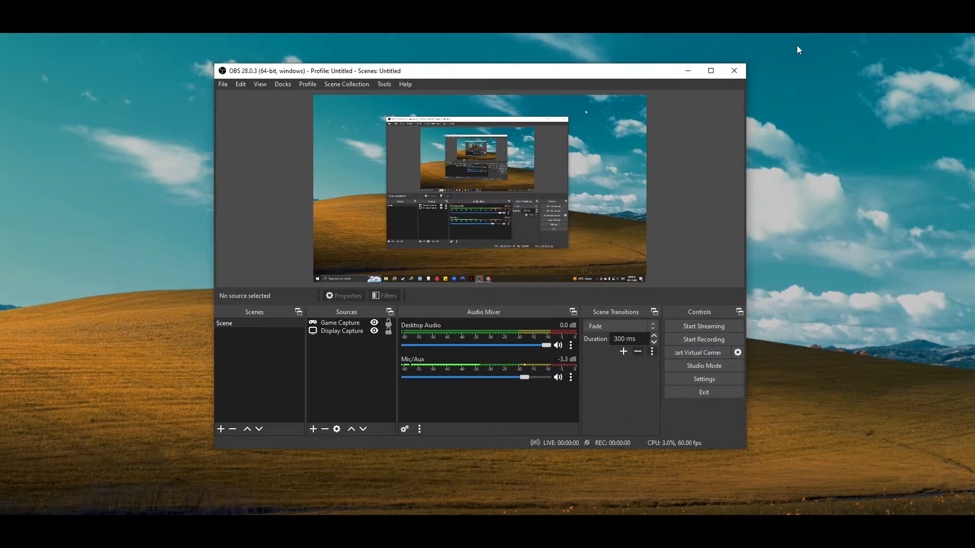
left_click(795, 45)
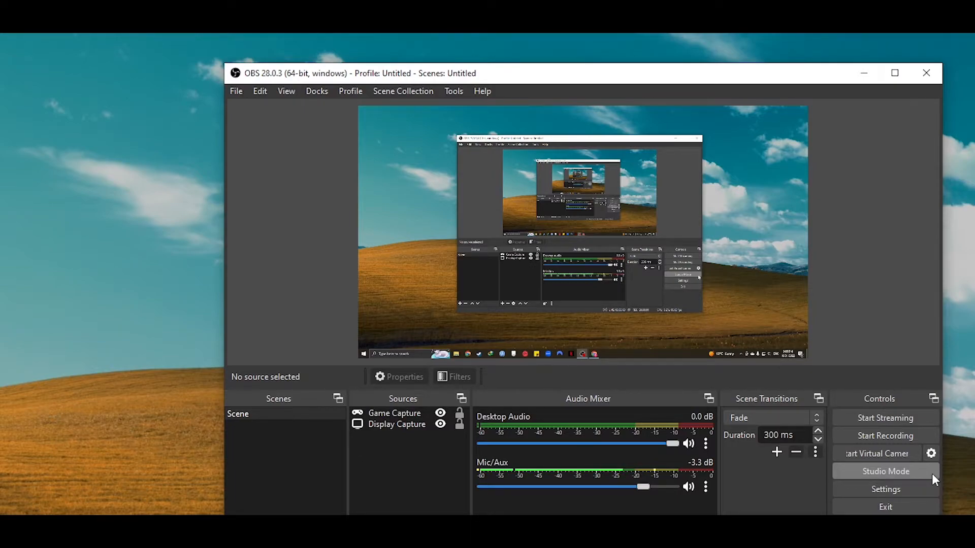
Widen the main window and reposition it on the desktop
left_click_drag(943, 470, 974, 444)
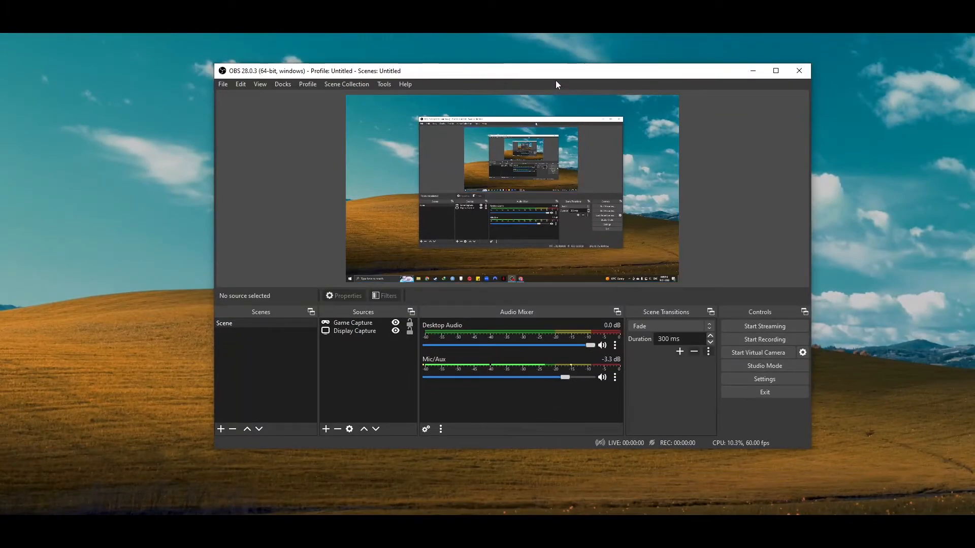
left_click_drag(547, 77, 530, 74)
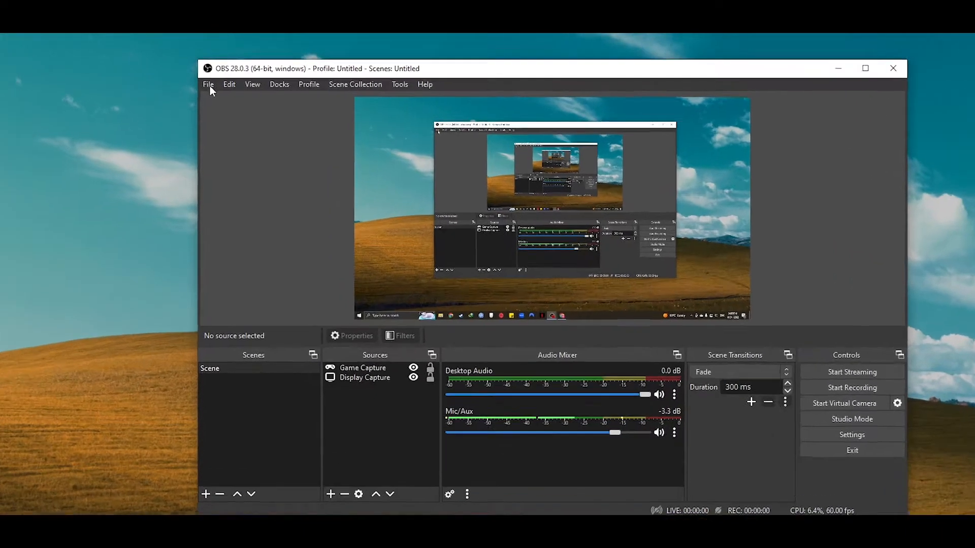
Open the program settings with the General options
left_click(205, 82)
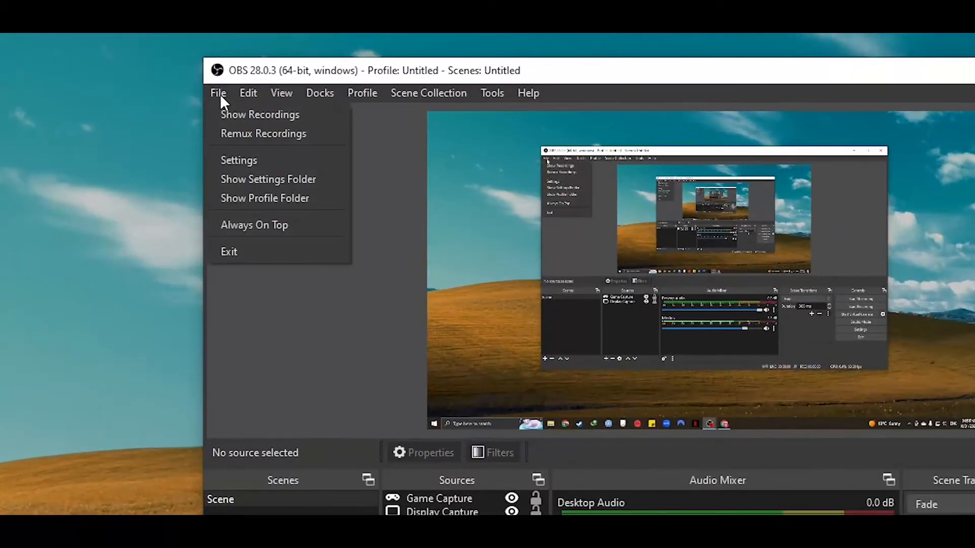
left_click(231, 162)
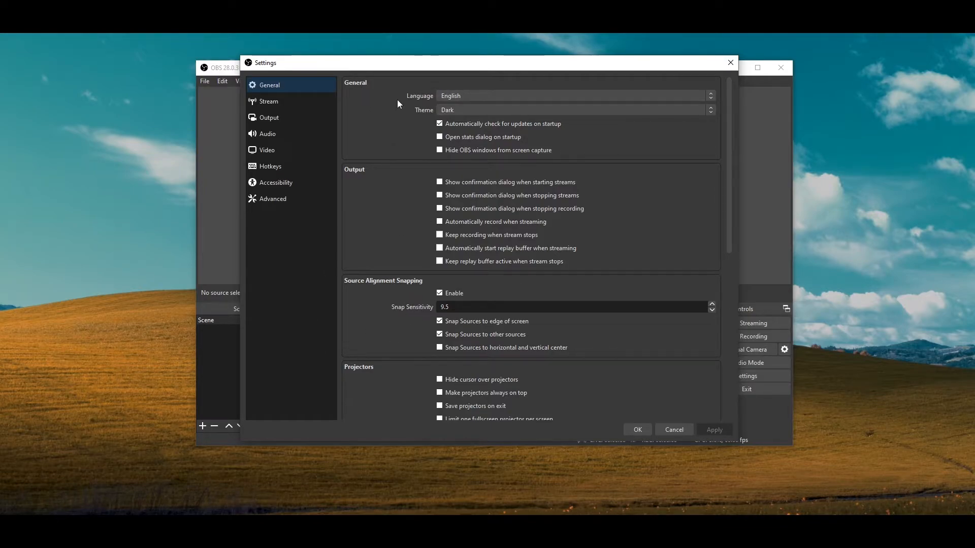
Try the Acri interface theme and switch back to the Dark theme
left_click(451, 108)
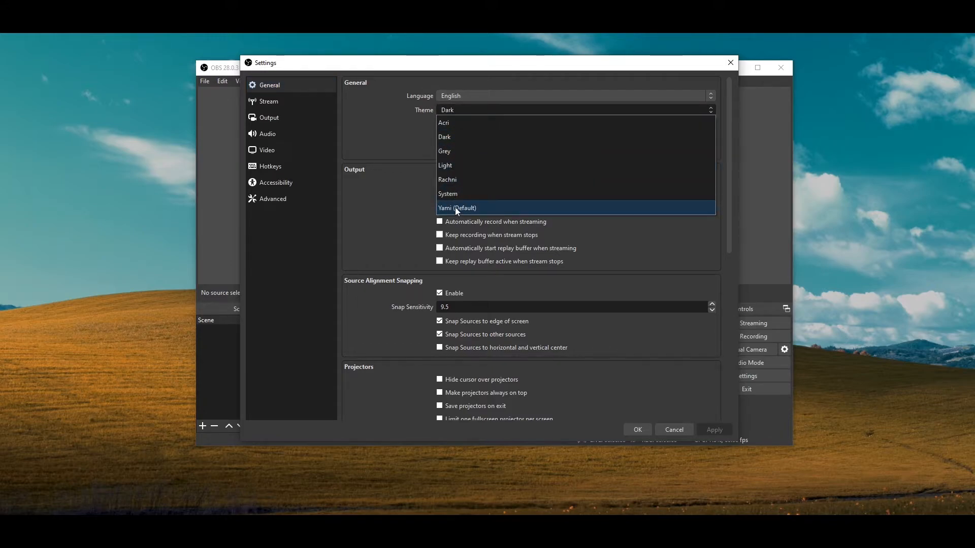
left_click(452, 127)
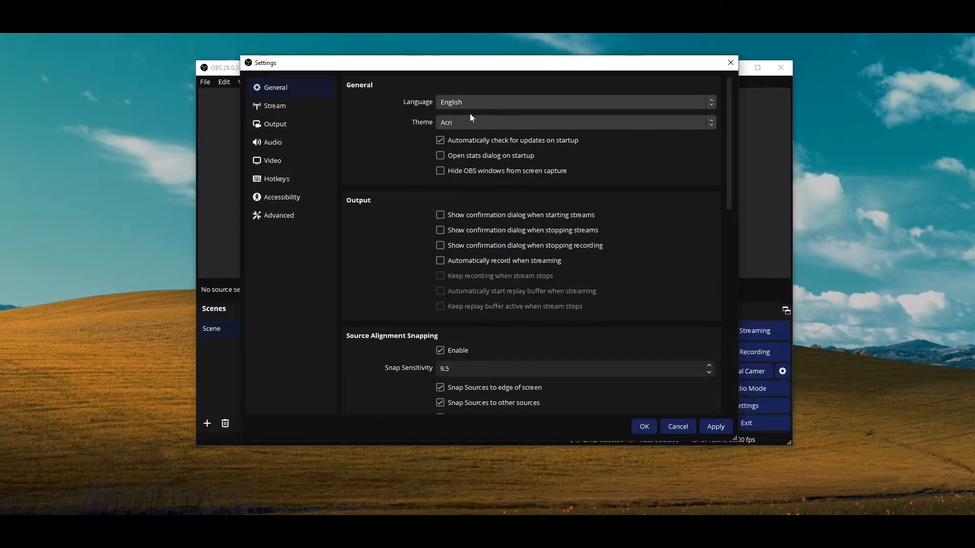
left_click(541, 129)
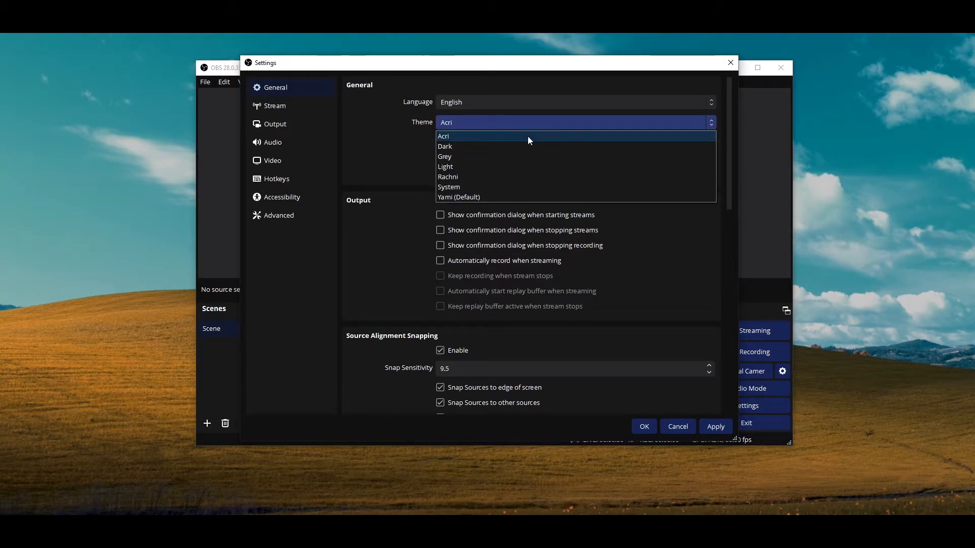
left_click(511, 147)
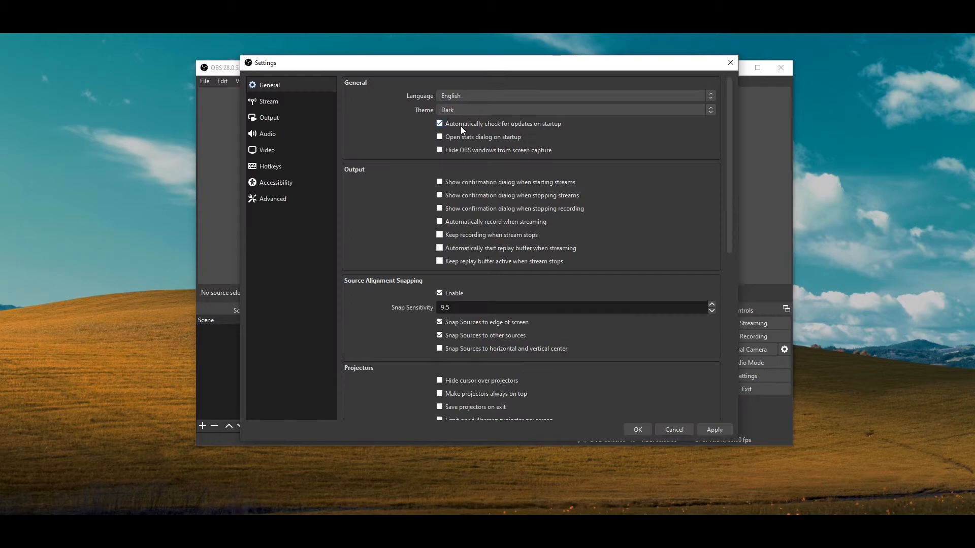
left_click(463, 110)
left_click(463, 148)
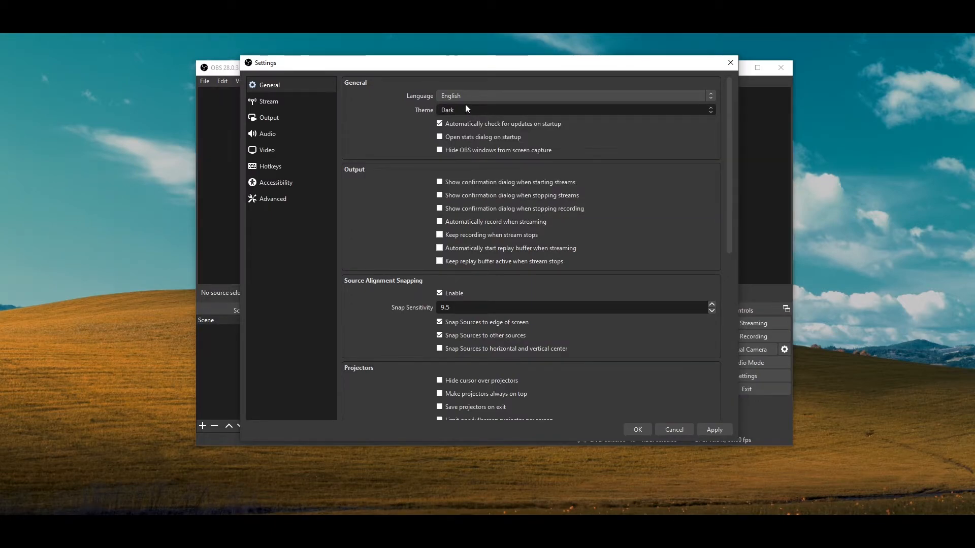
Try the Light, Rachni and Yami (Default) interface themes and switch back to the Dark theme
left_click(470, 125)
left_click(456, 169)
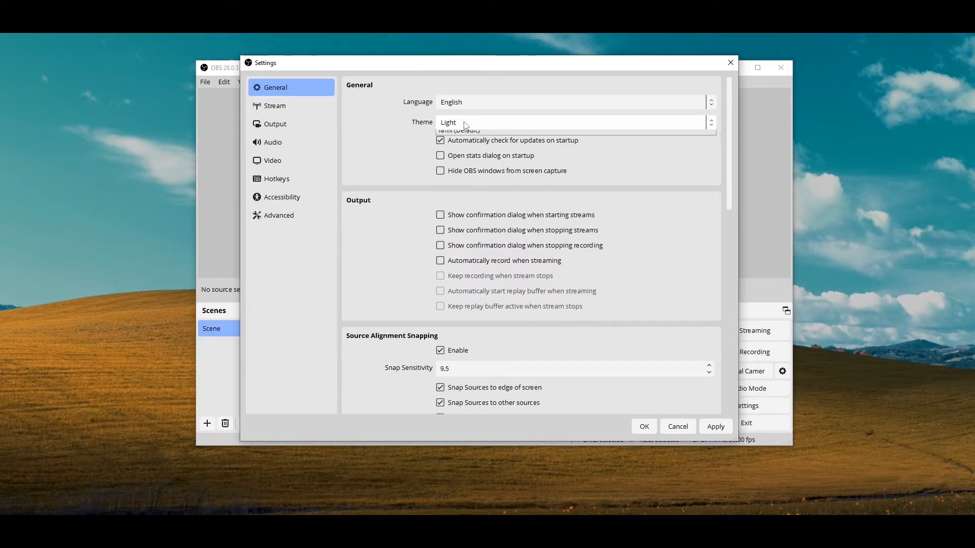
left_click(463, 123)
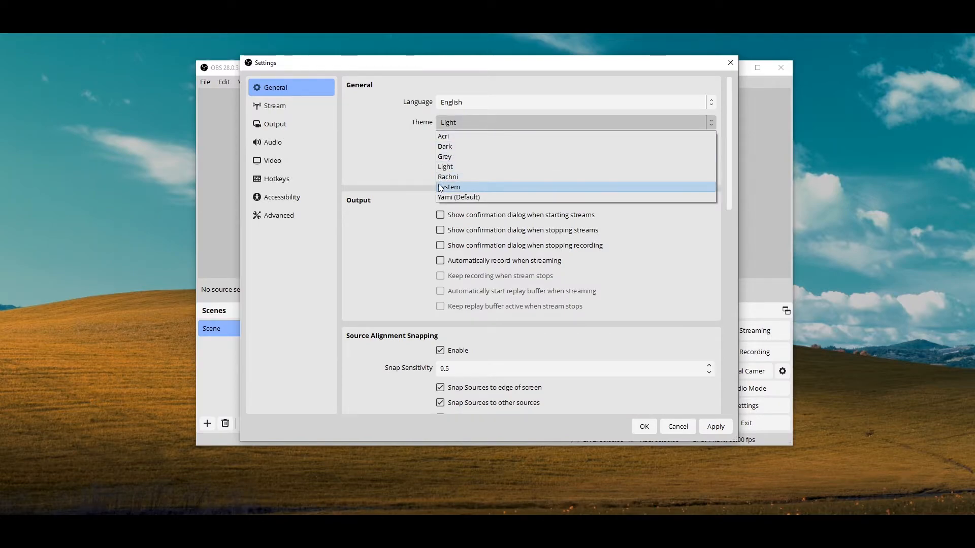
left_click(444, 178)
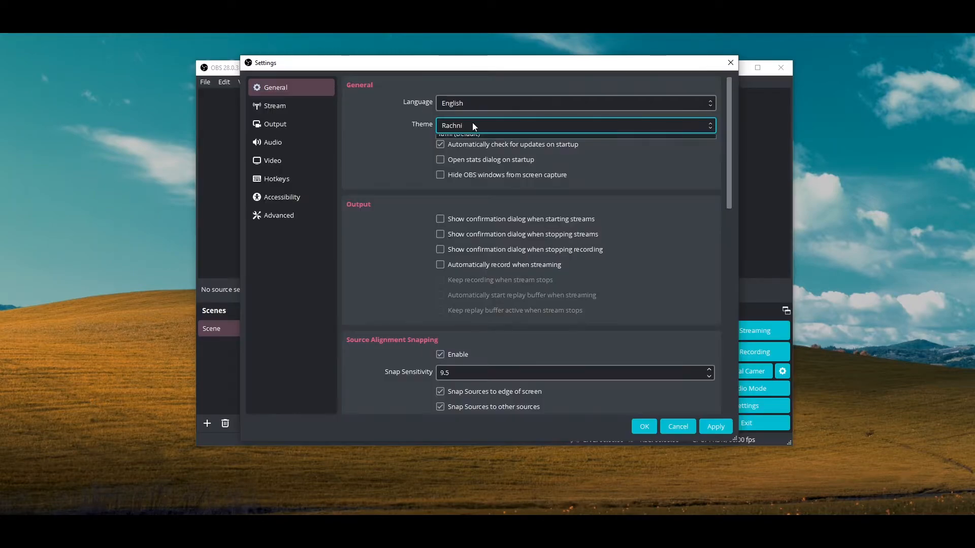
left_click(472, 123)
left_click(449, 203)
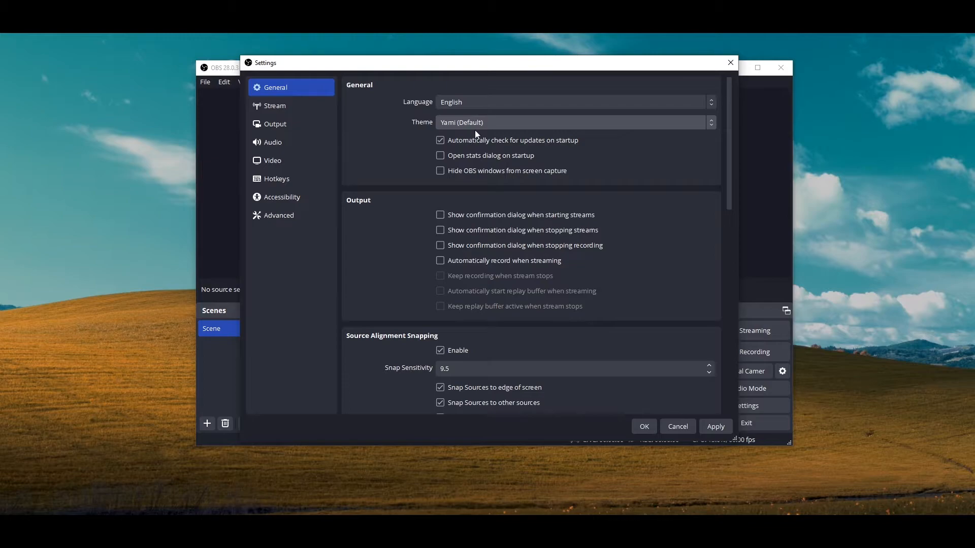
left_click(475, 123)
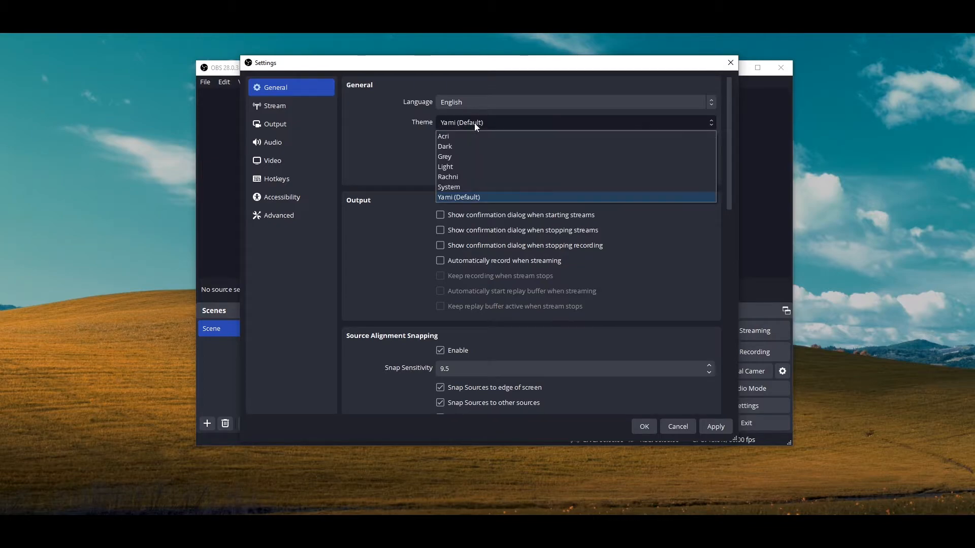
left_click(480, 149)
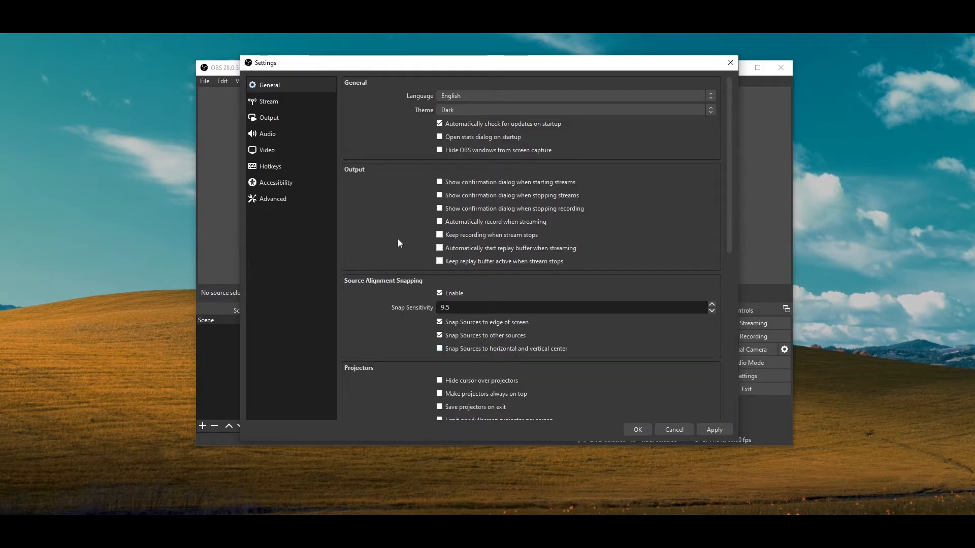
Turn on automatic recording when streaming in the General options and look through the remaining General sections
scroll(406, 237, "down", 9)
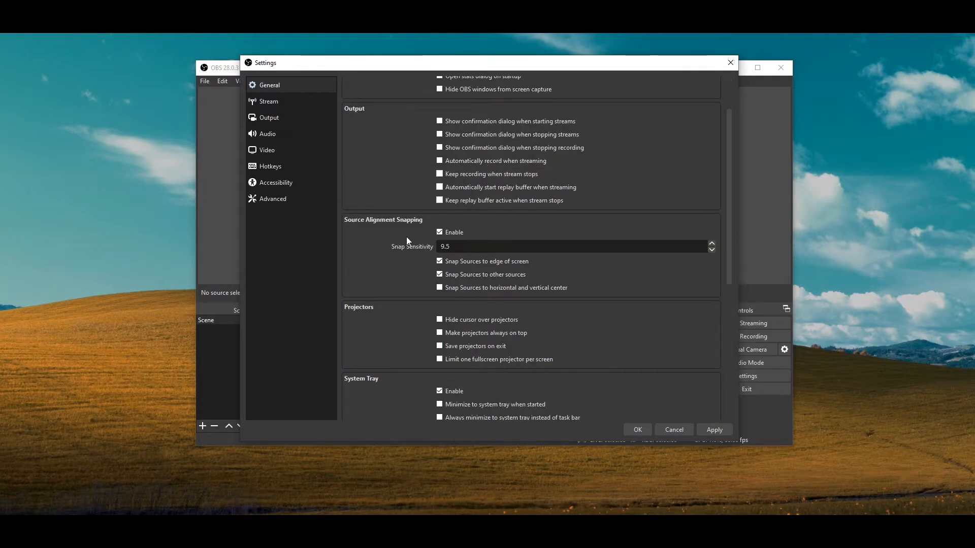
scroll(409, 246, "up", 9)
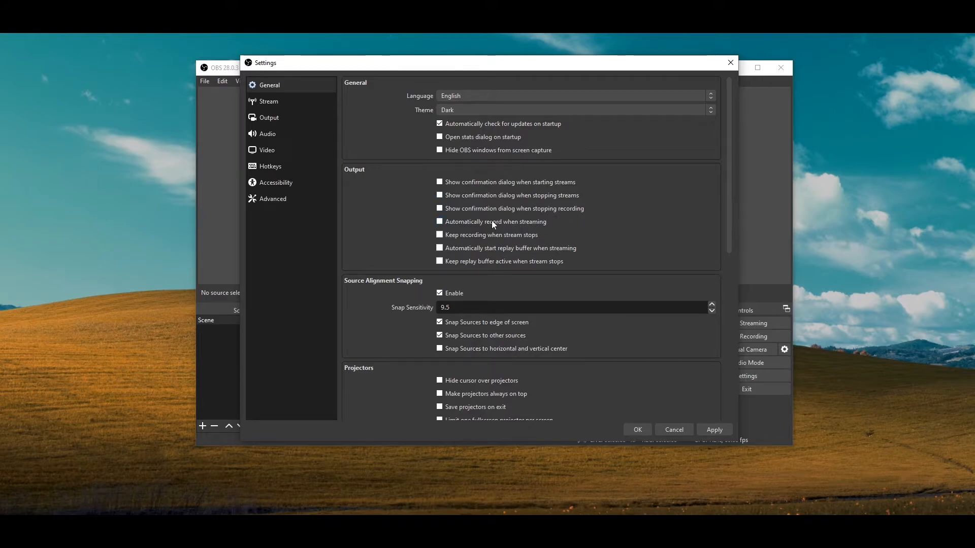
left_click(532, 221)
scroll(448, 269, "down", 10)
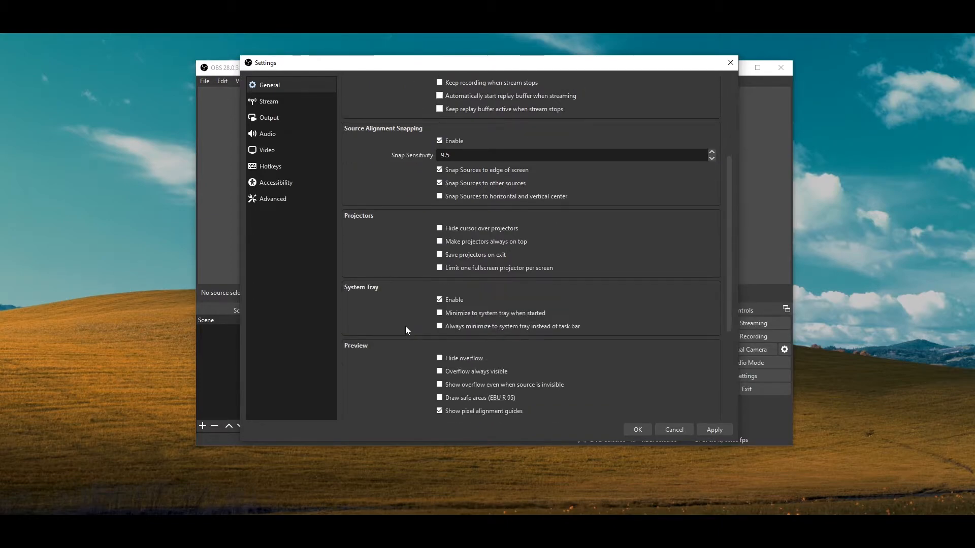
scroll(455, 327, "down", 1)
scroll(476, 294, "up", 12)
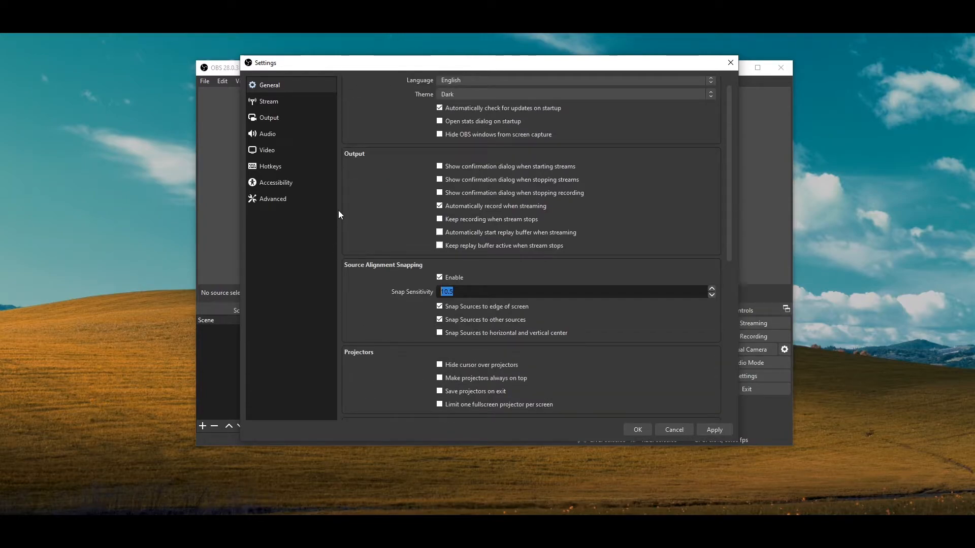
Open the Stream settings and examine the available streaming services and YouTube ingest servers, keeping YouTube - RTMPS and the primary server
left_click(285, 101)
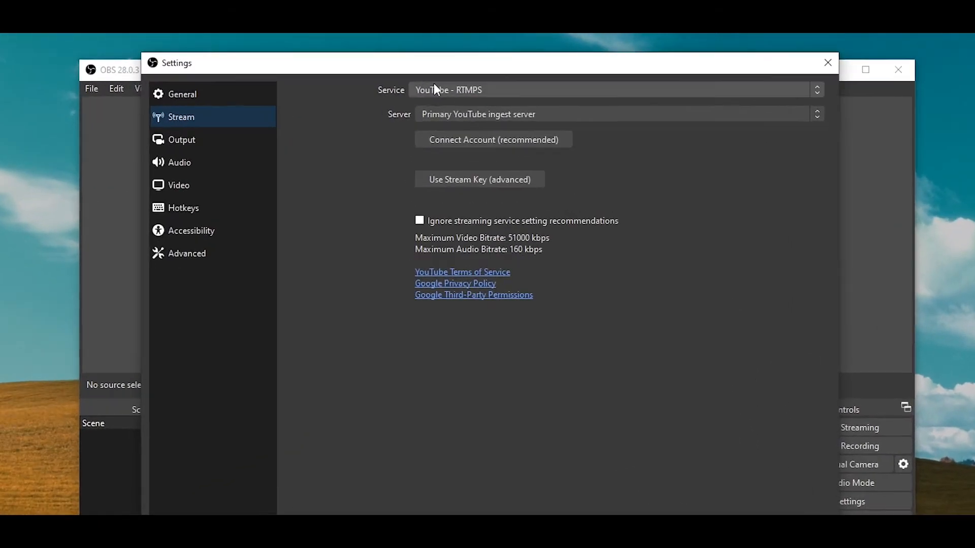
left_click(450, 82)
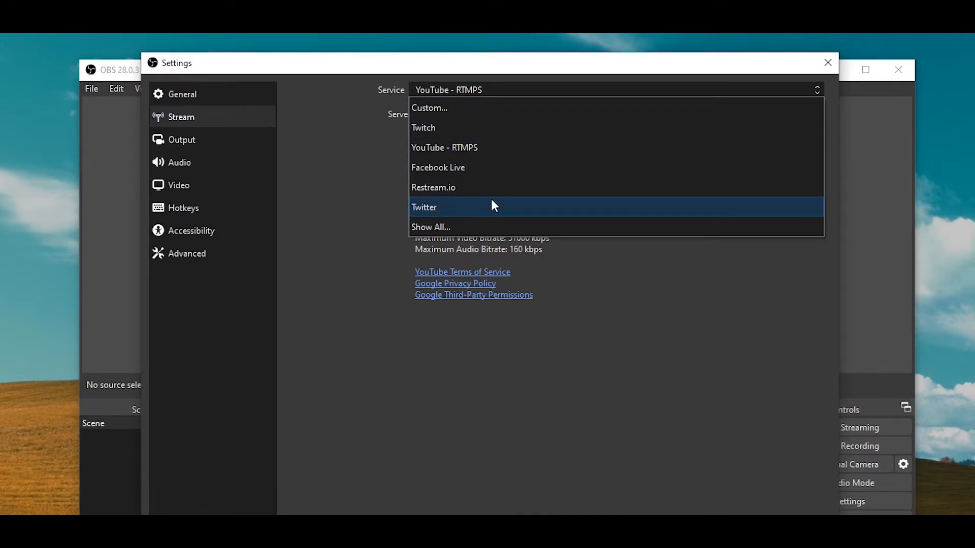
left_click(389, 215)
left_click(430, 114)
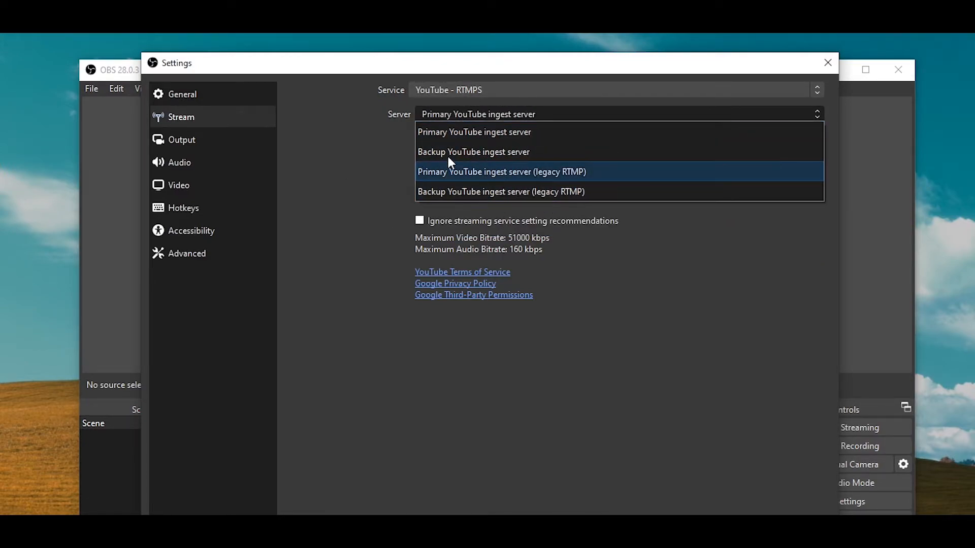
left_click(508, 128)
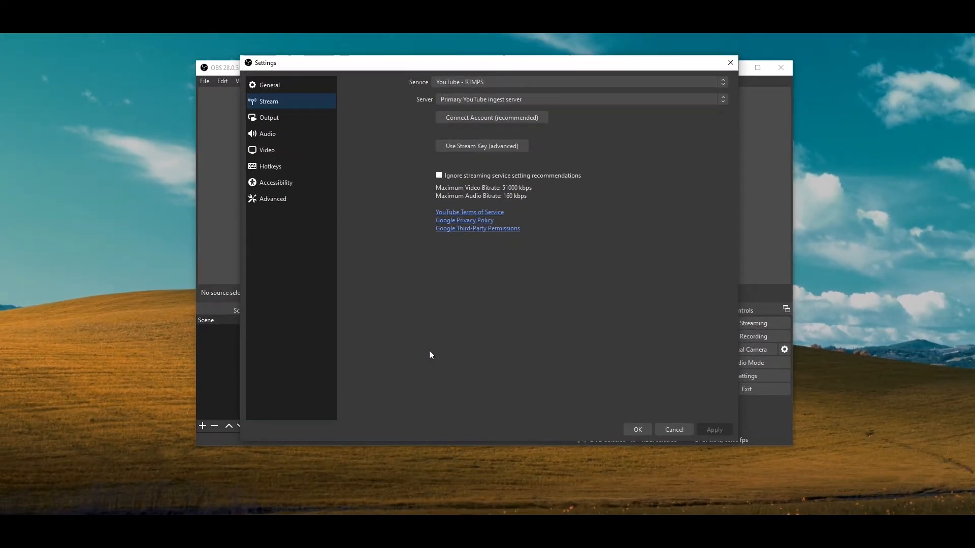
left_click(461, 84)
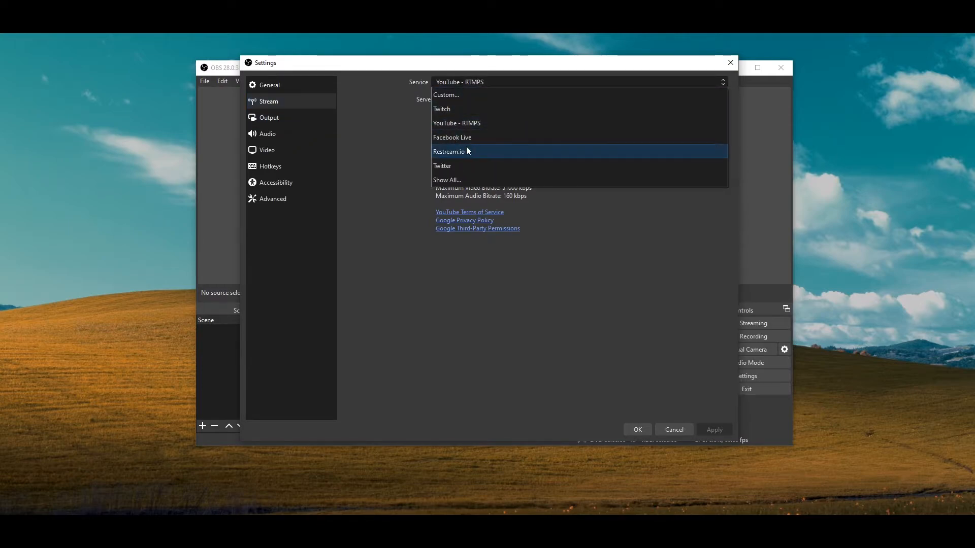
left_click(376, 118)
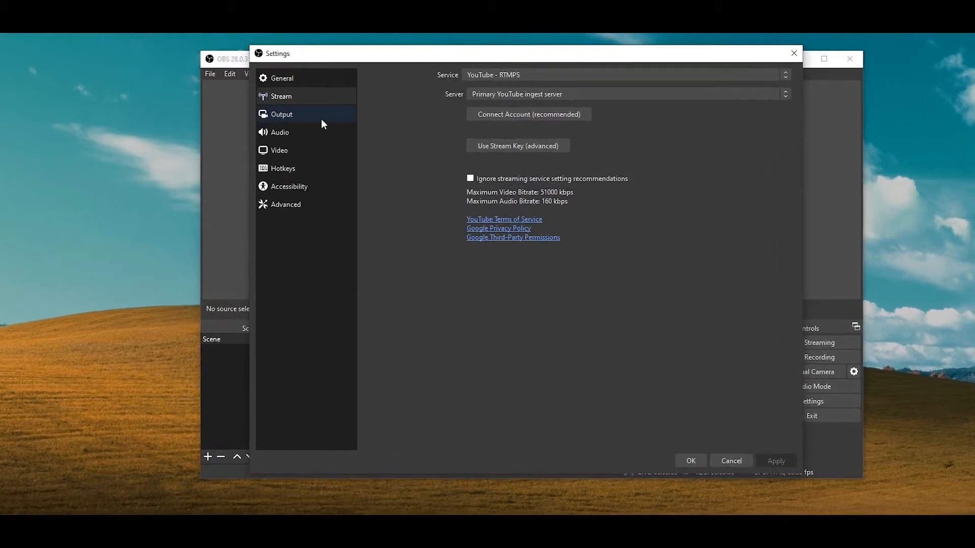
Open the Output settings and examine the encoder presets and recording quality choices, keeping Indistinguishable Quality, Large File Size
left_click(304, 122)
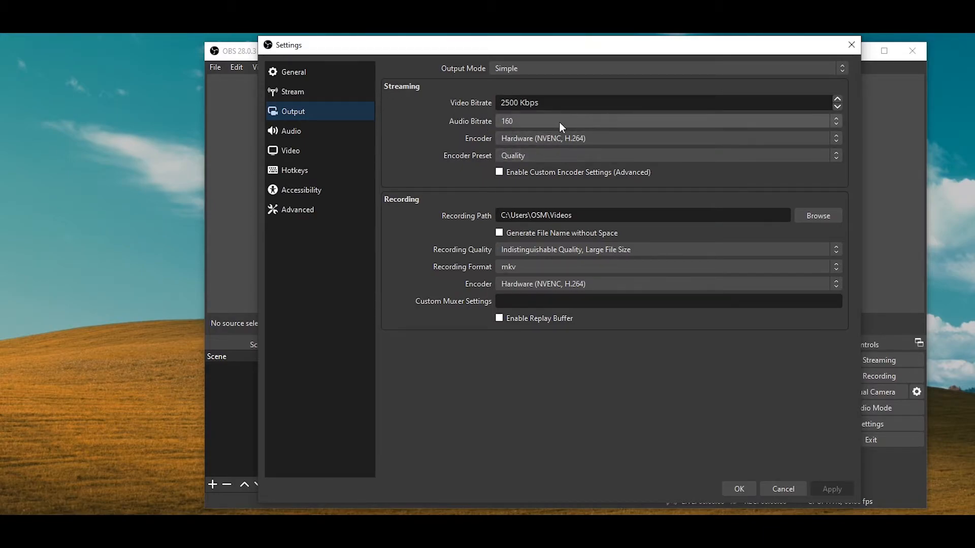
left_click(531, 156)
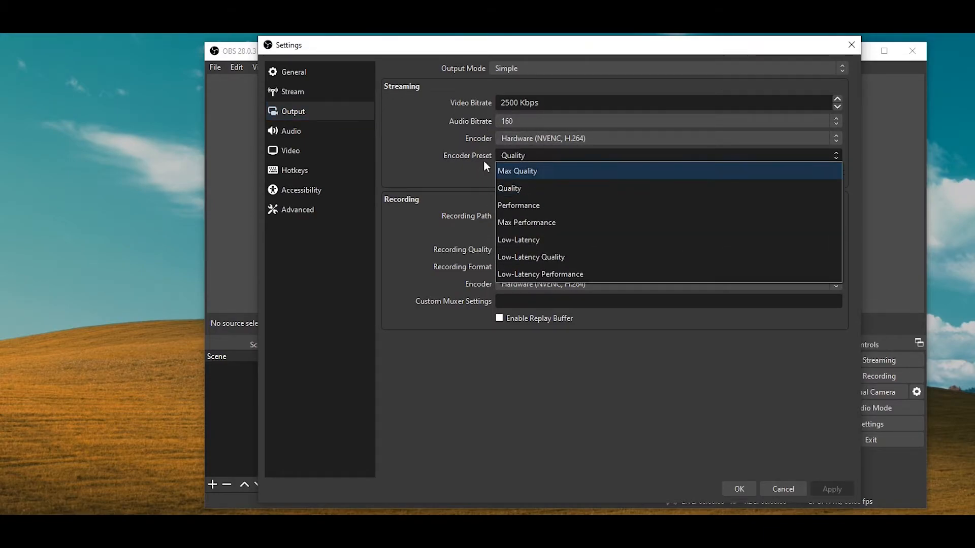
left_click(522, 156)
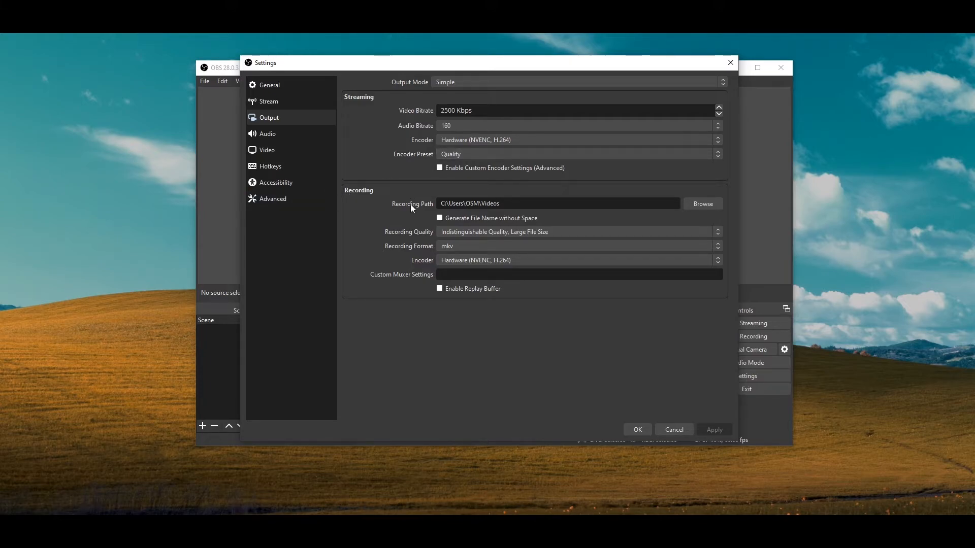
left_click(472, 233)
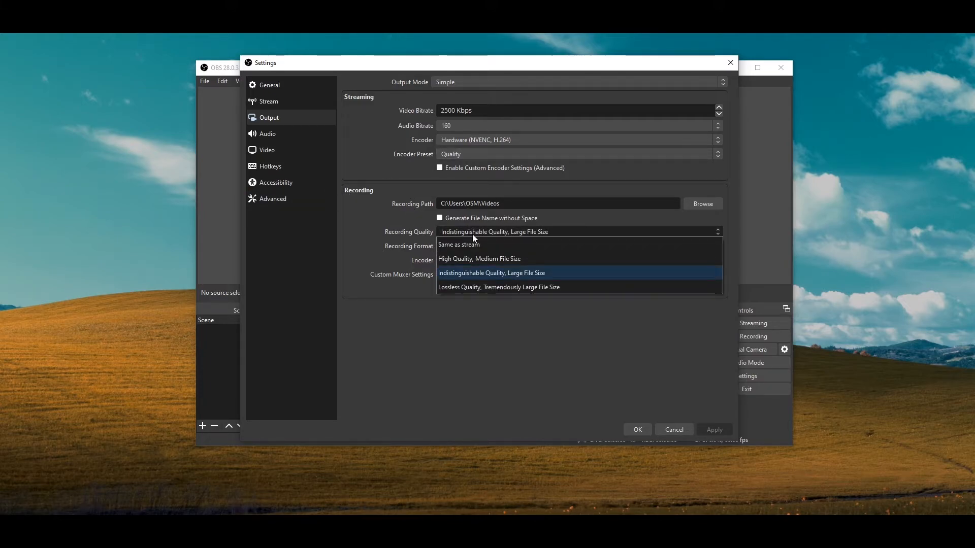
left_click(448, 274)
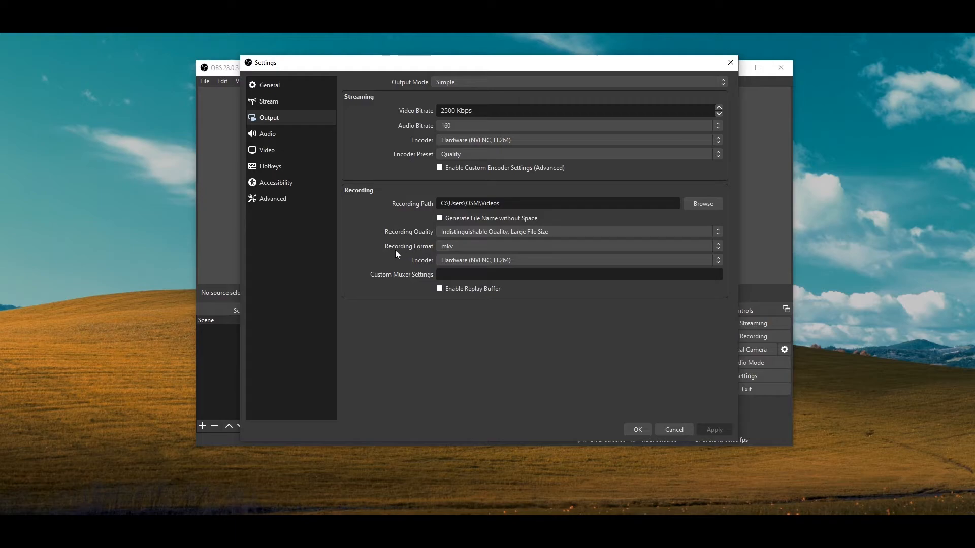
Examine the available recording formats and try mp4
left_click(446, 248)
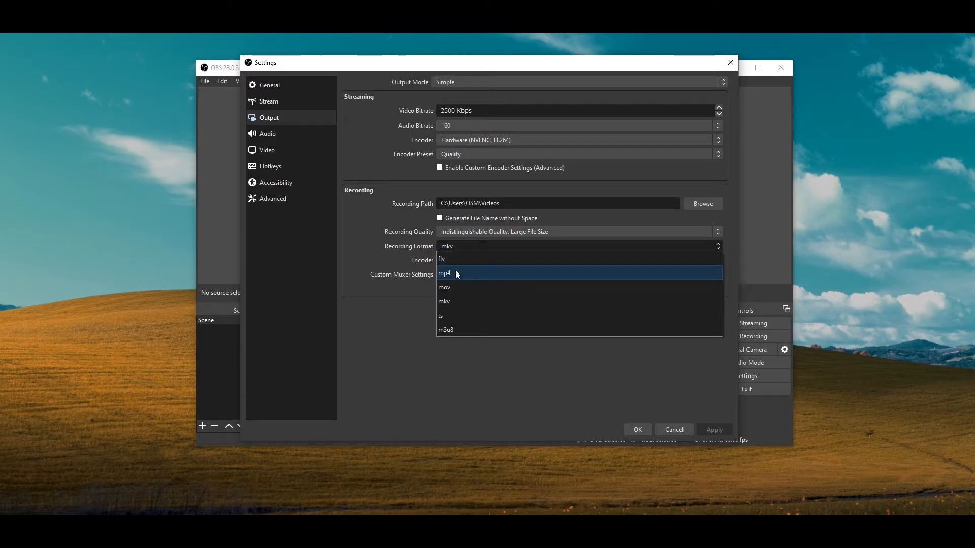
left_click(461, 303)
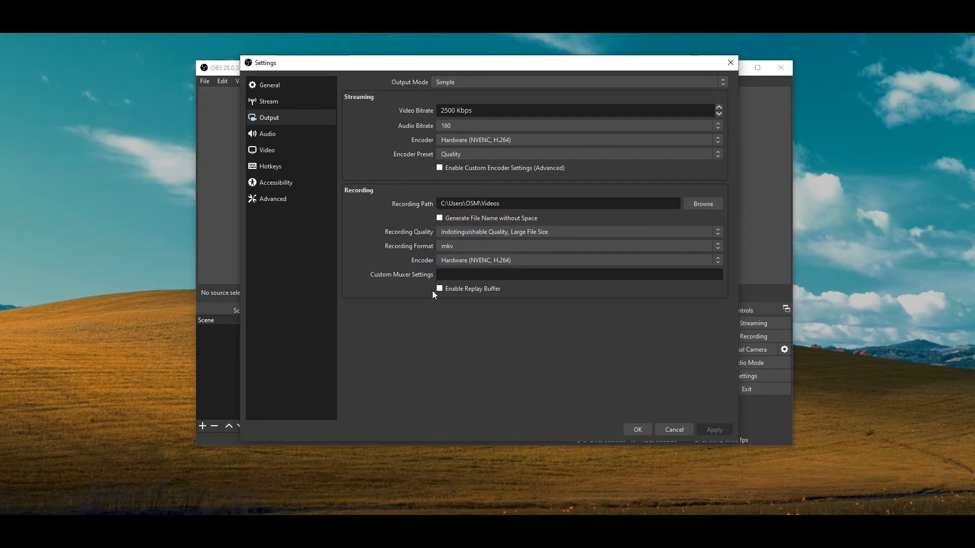
left_click(482, 245)
left_click(467, 276)
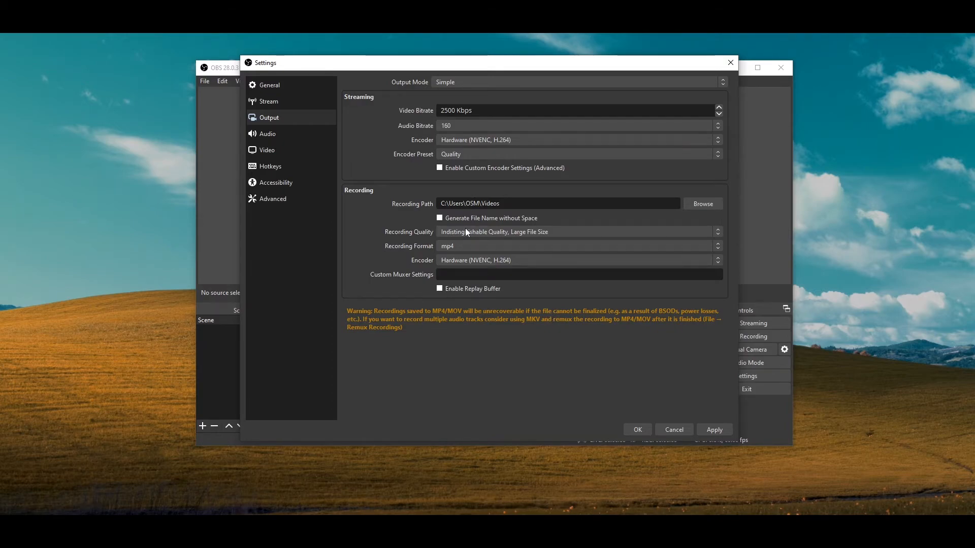
Set the recording format back to mkv, then apply and close the settings
left_click(461, 245)
left_click(464, 303)
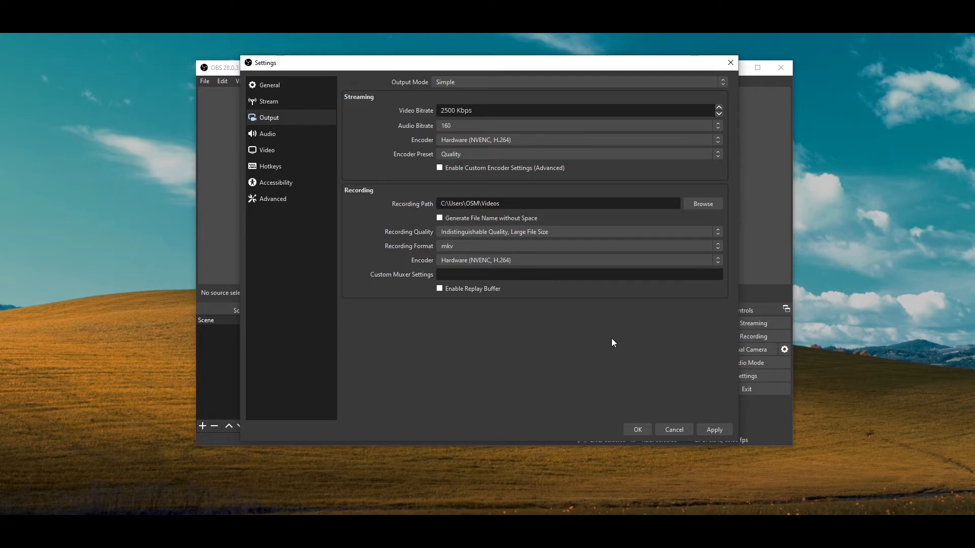
left_click(714, 430)
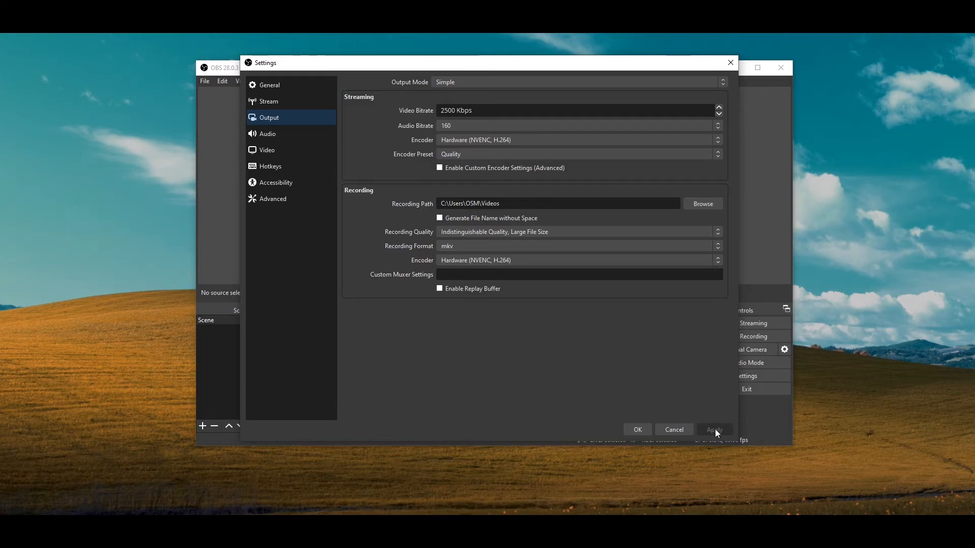
left_click(638, 429)
left_click(206, 81)
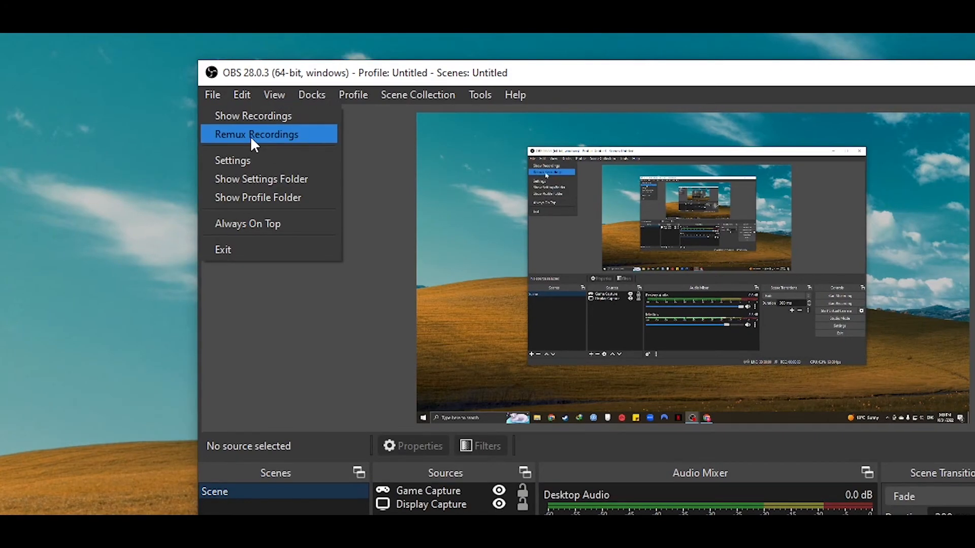
left_click(249, 134)
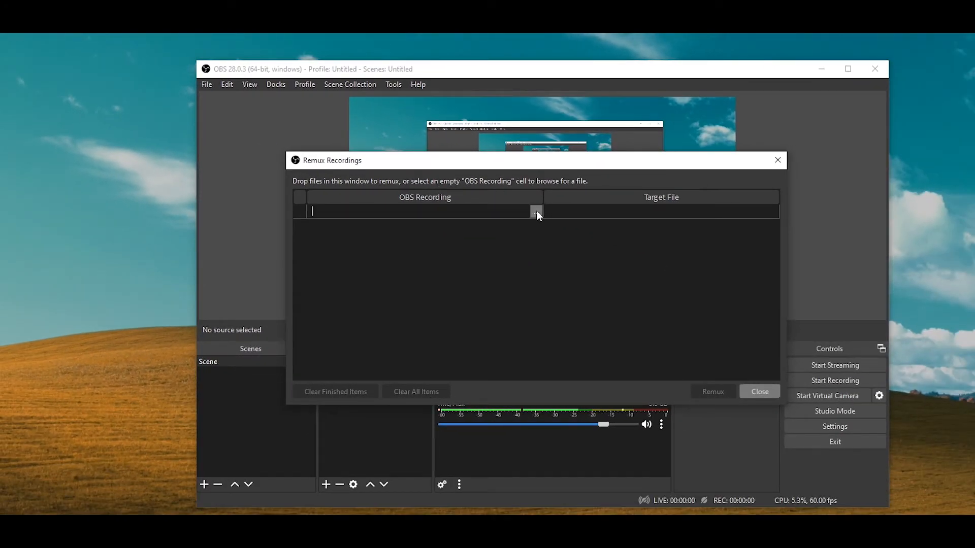
left_click(536, 210)
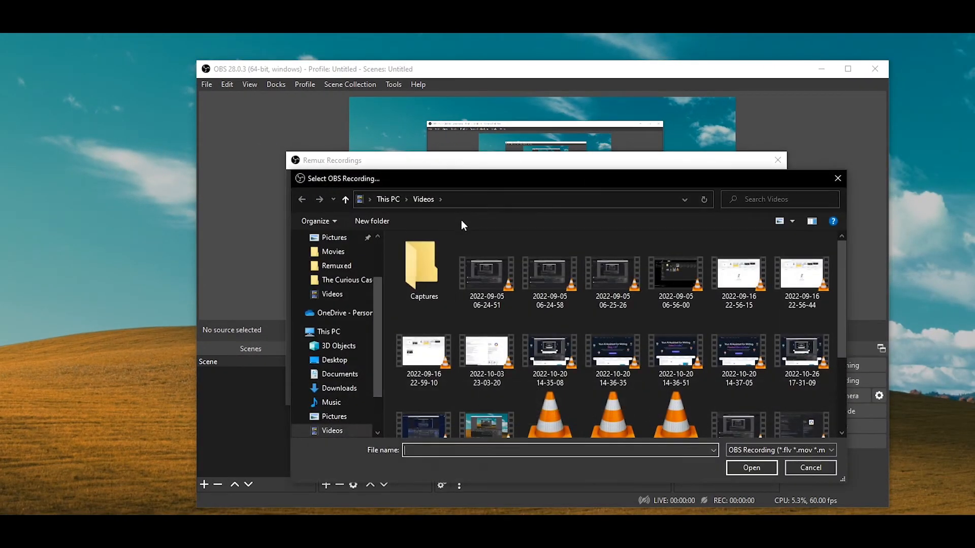
double_click(614, 292)
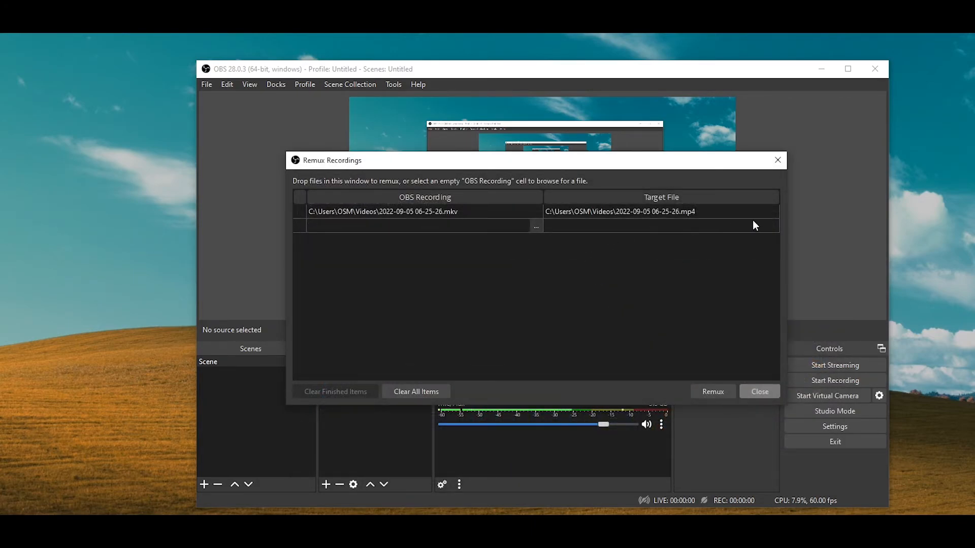
left_click(766, 215)
left_click(775, 216)
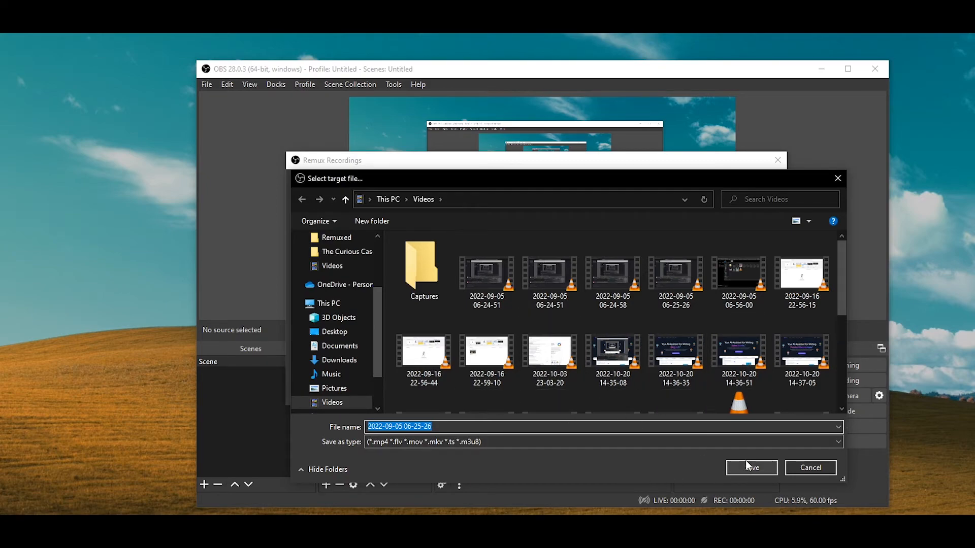
left_click(773, 474)
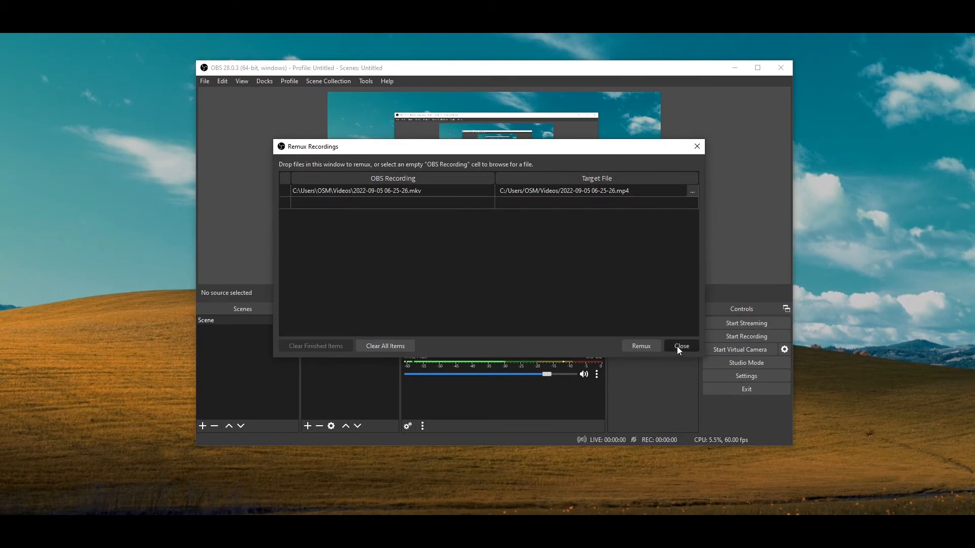
left_click(680, 347)
Reopen the program settings, revisit the Output options and show the Audio options
left_click(206, 82)
left_click(222, 122)
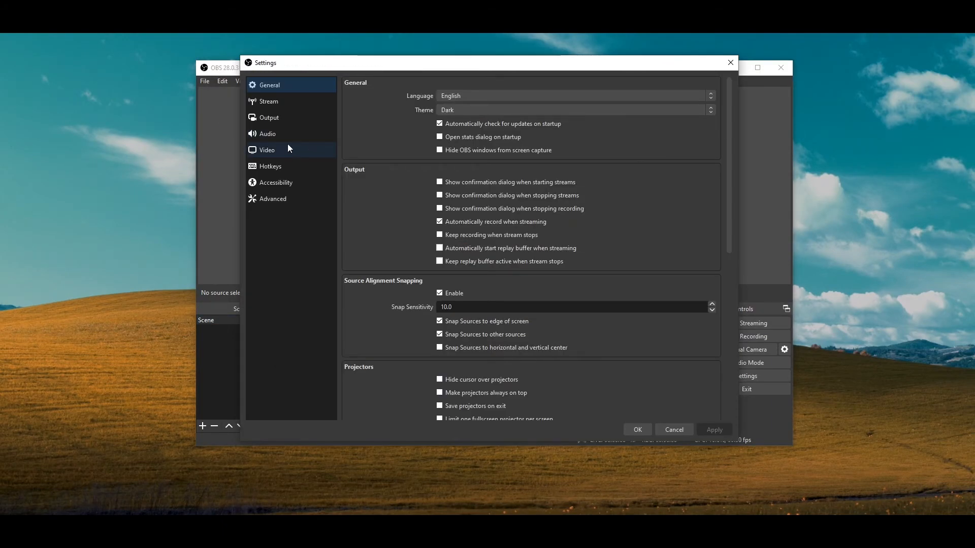
left_click(280, 119)
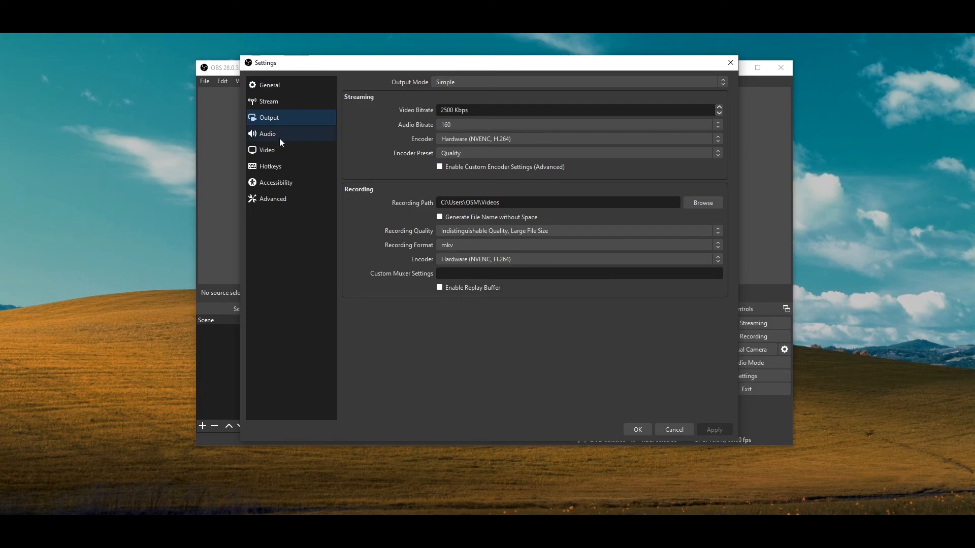
left_click(279, 137)
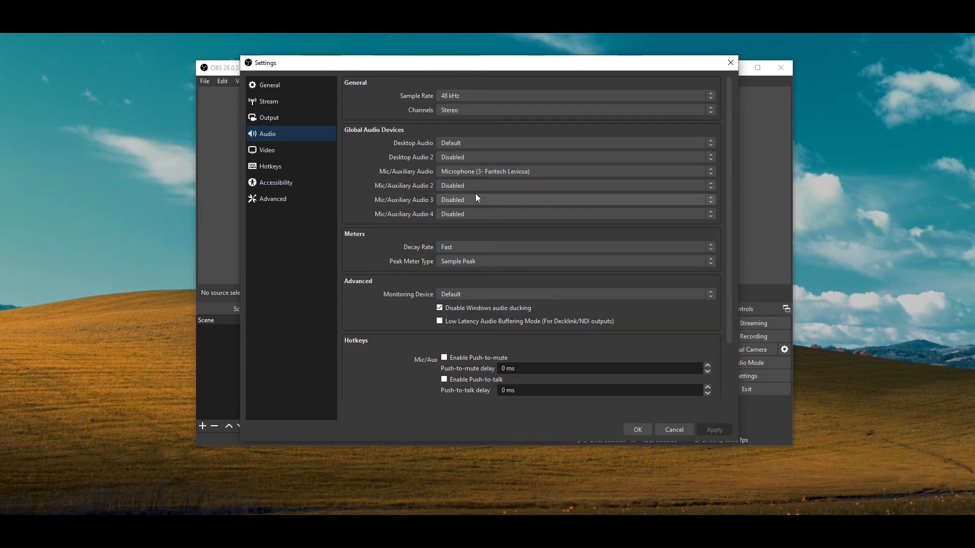
Show the Video settings and examine the available common FPS values
left_click(297, 150)
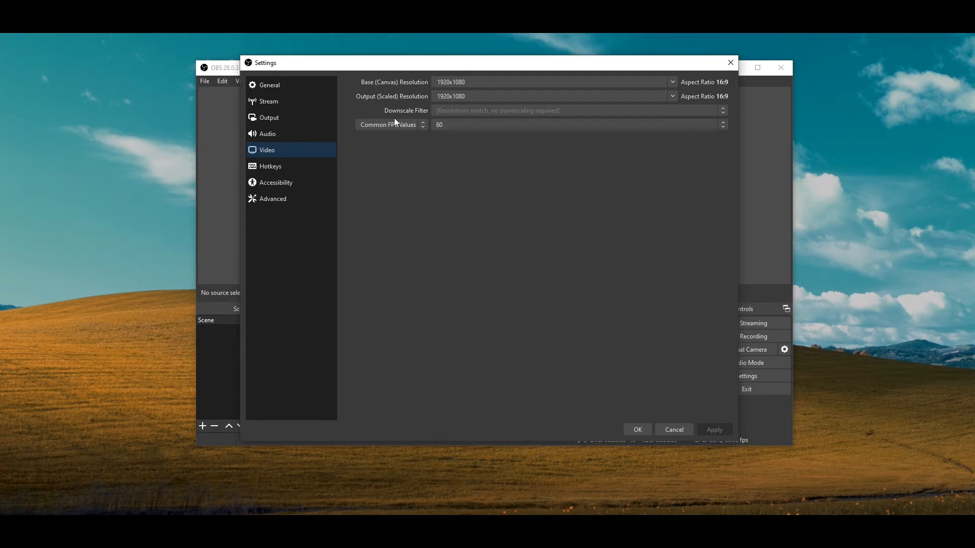
left_click(465, 125)
left_click(465, 266)
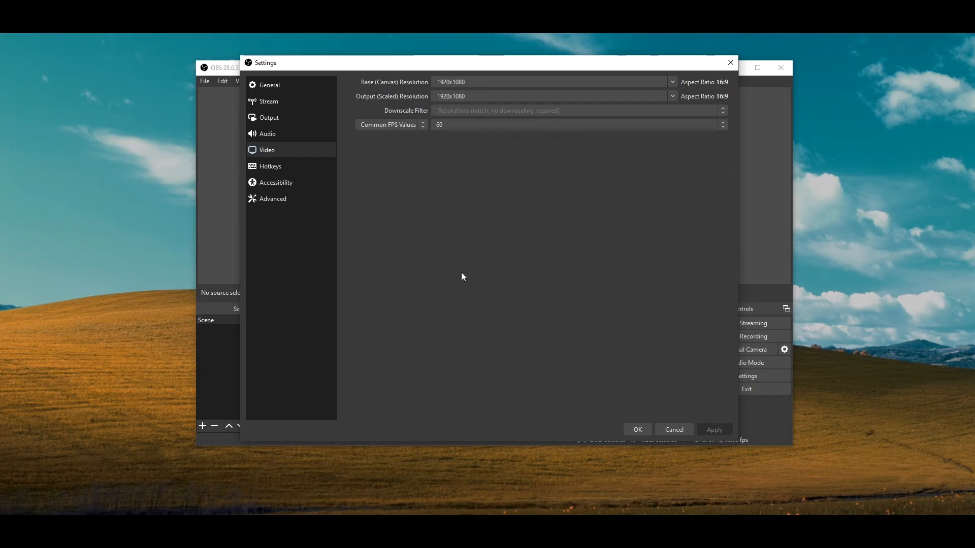
Review the Hotkeys, Accessibility, Advanced and General settings in turn, and close the settings window
left_click(306, 166)
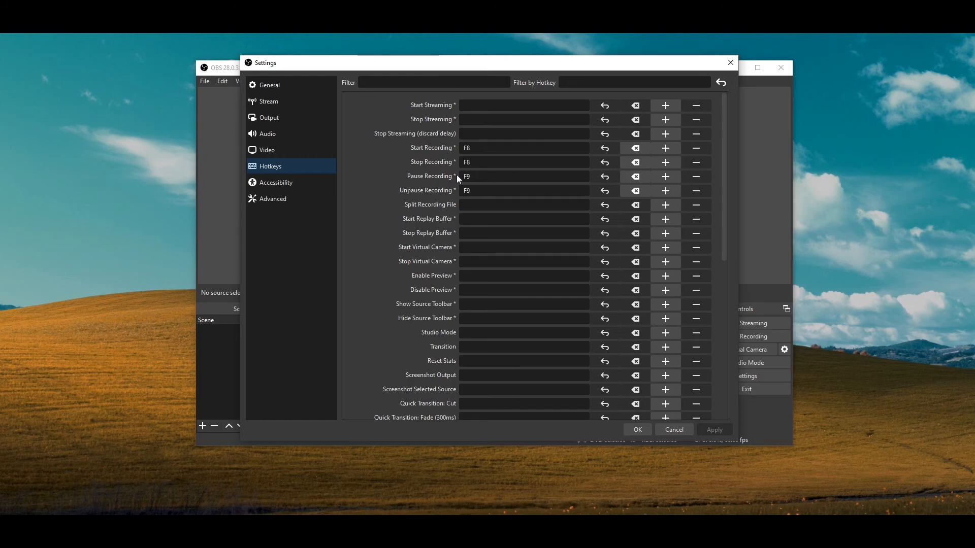
left_click(300, 181)
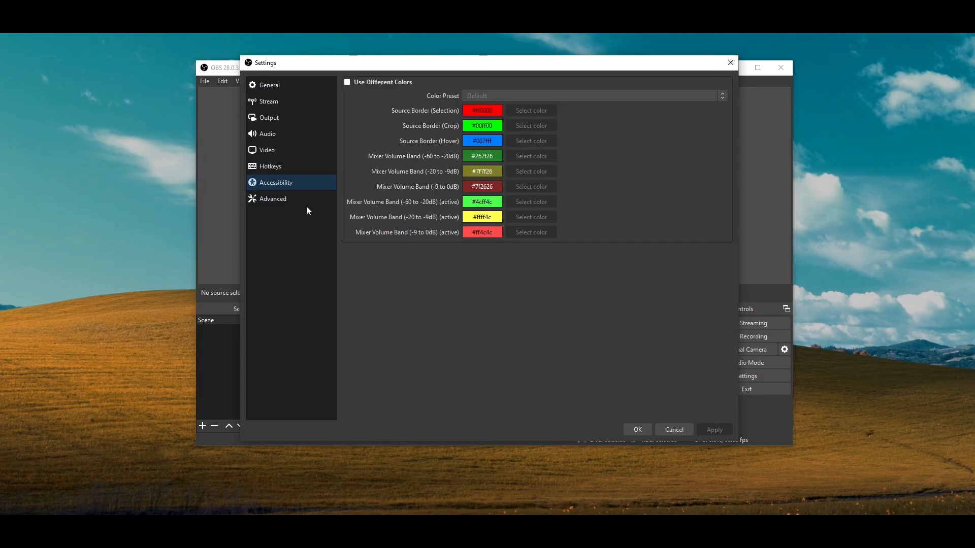
left_click(282, 201)
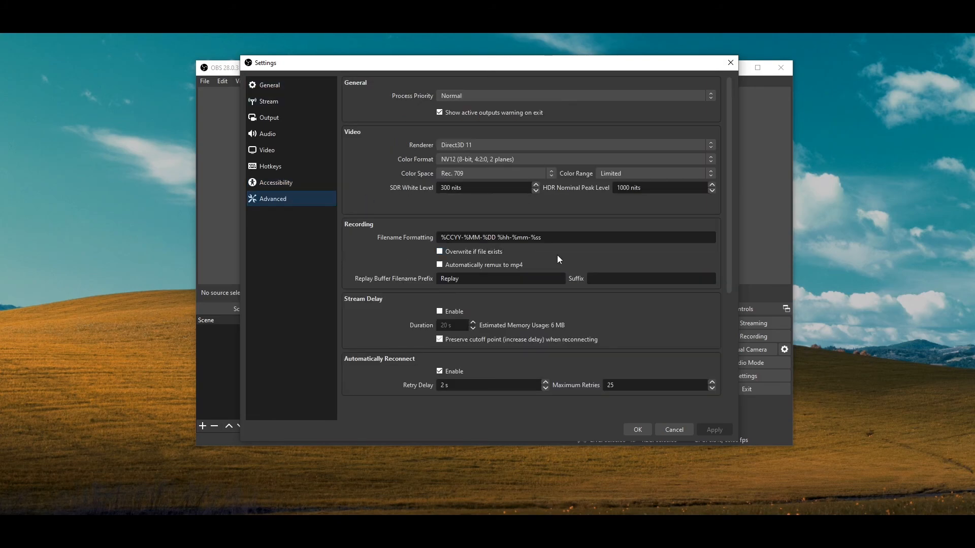
left_click(288, 92)
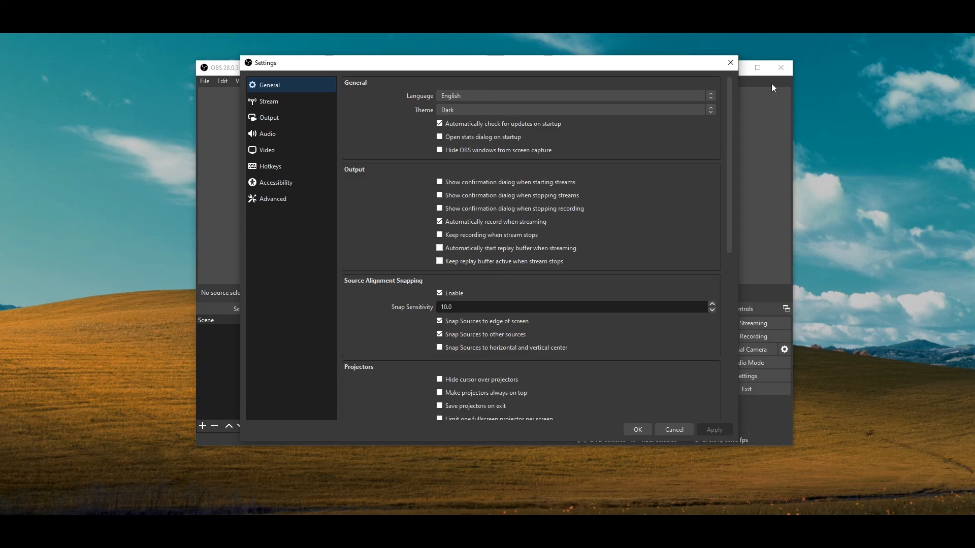
left_click(731, 63)
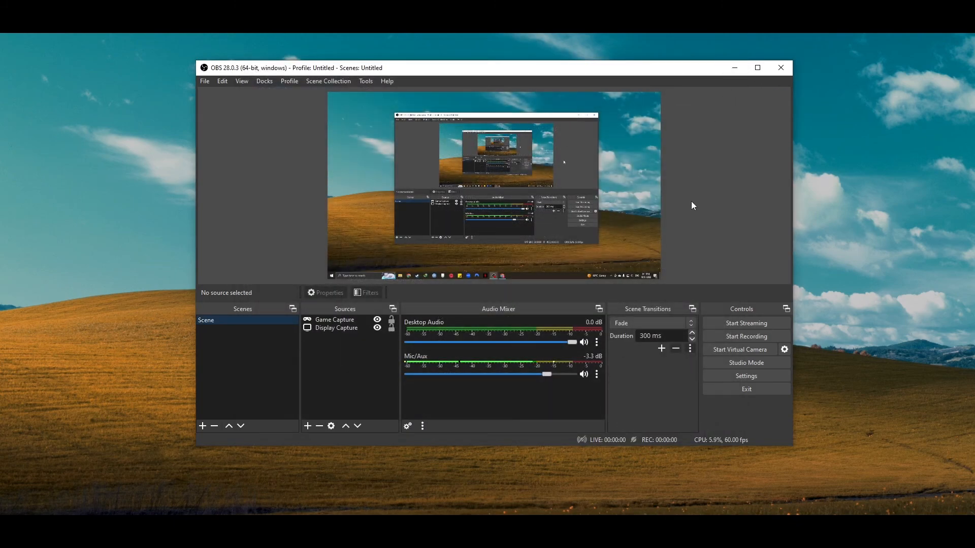